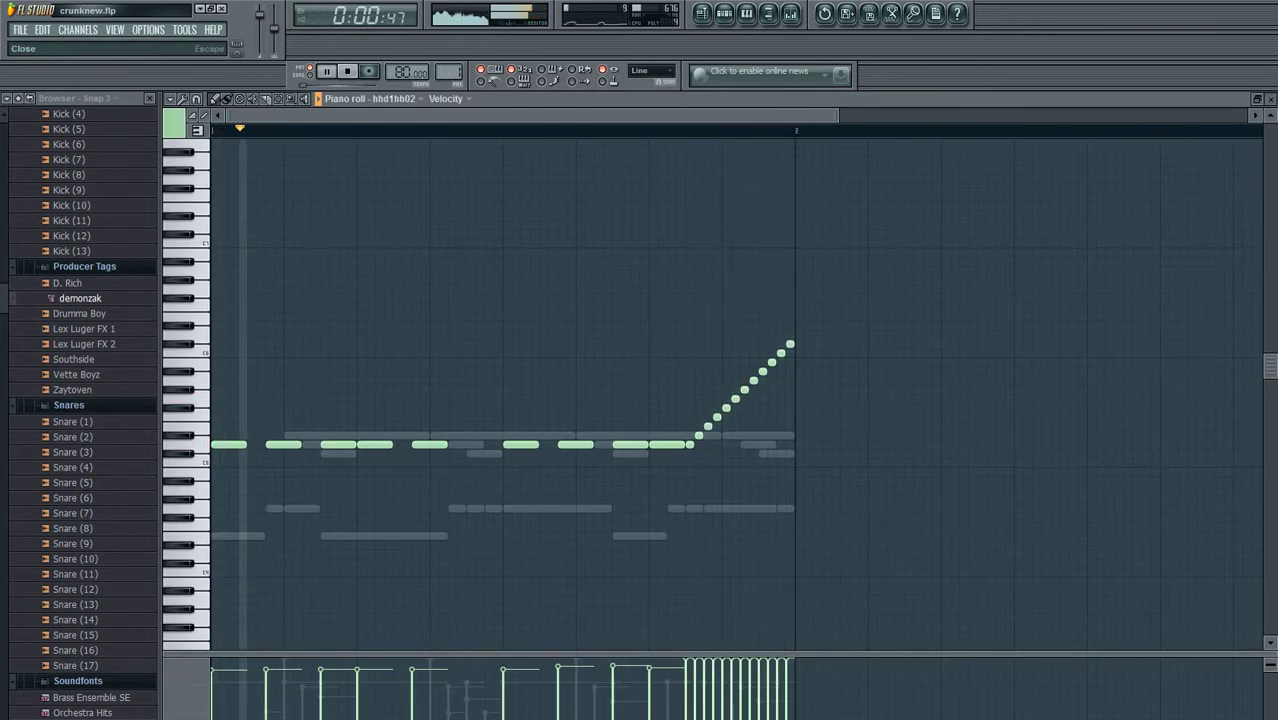
- Close the hhd1hh02 piano roll and stop the playback of pattern 1
{"action": "left_click", "coordinate": [1269, 98]}
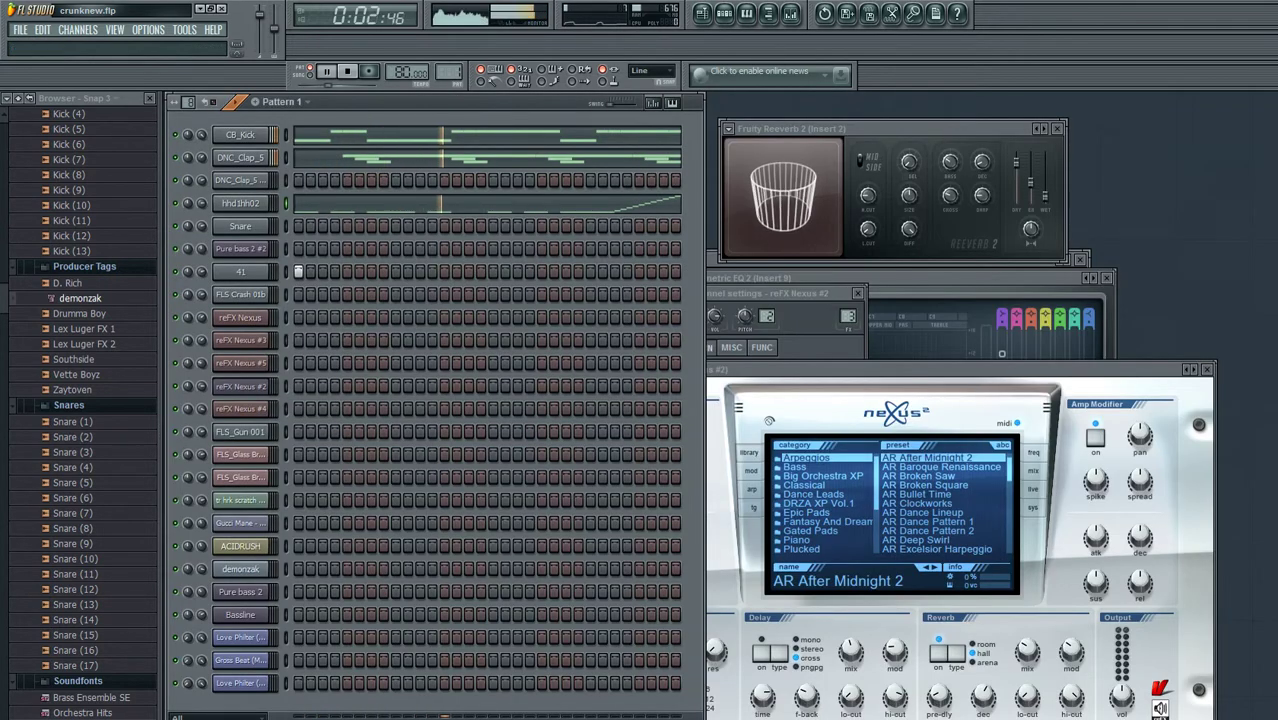
{"action": "key", "text": "space"}
- Play pattern 2 and examine the reFX Nexus channel's plugin preset and its notes in the piano roll
{"action": "key", "text": "Right"}
{"action": "key", "text": "space"}
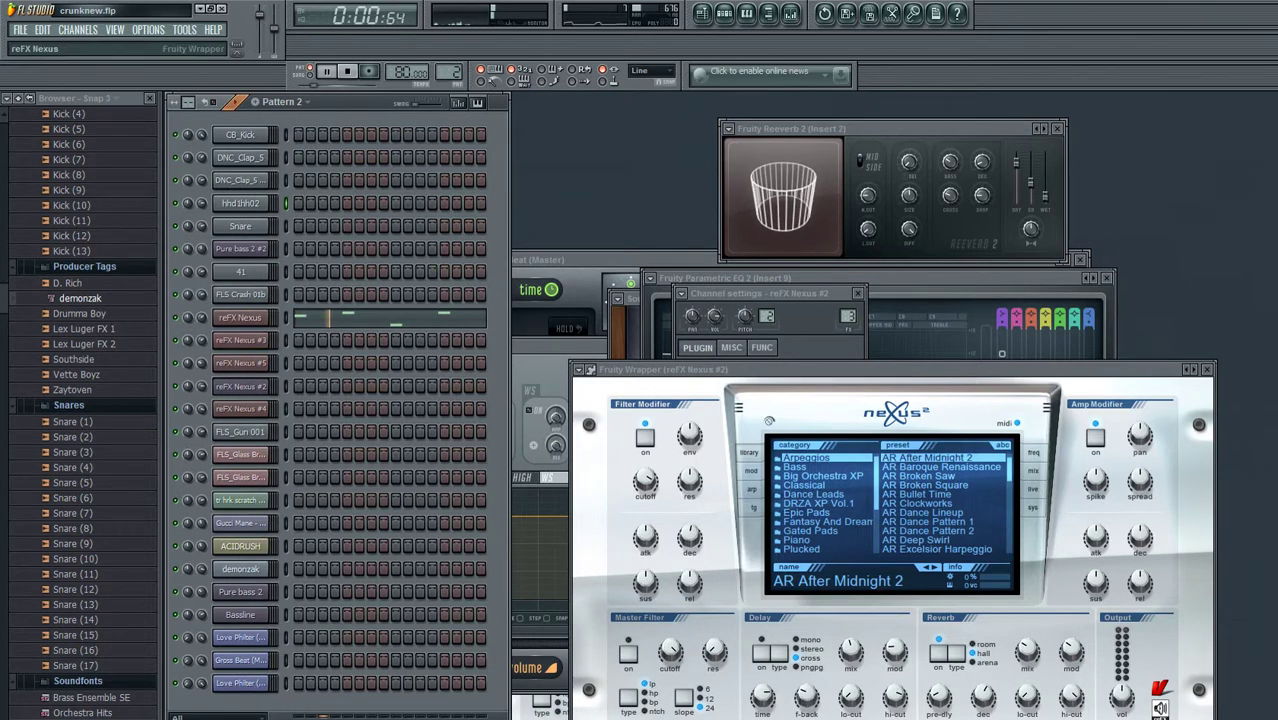
{"action": "left_click", "coordinate": [240, 318]}
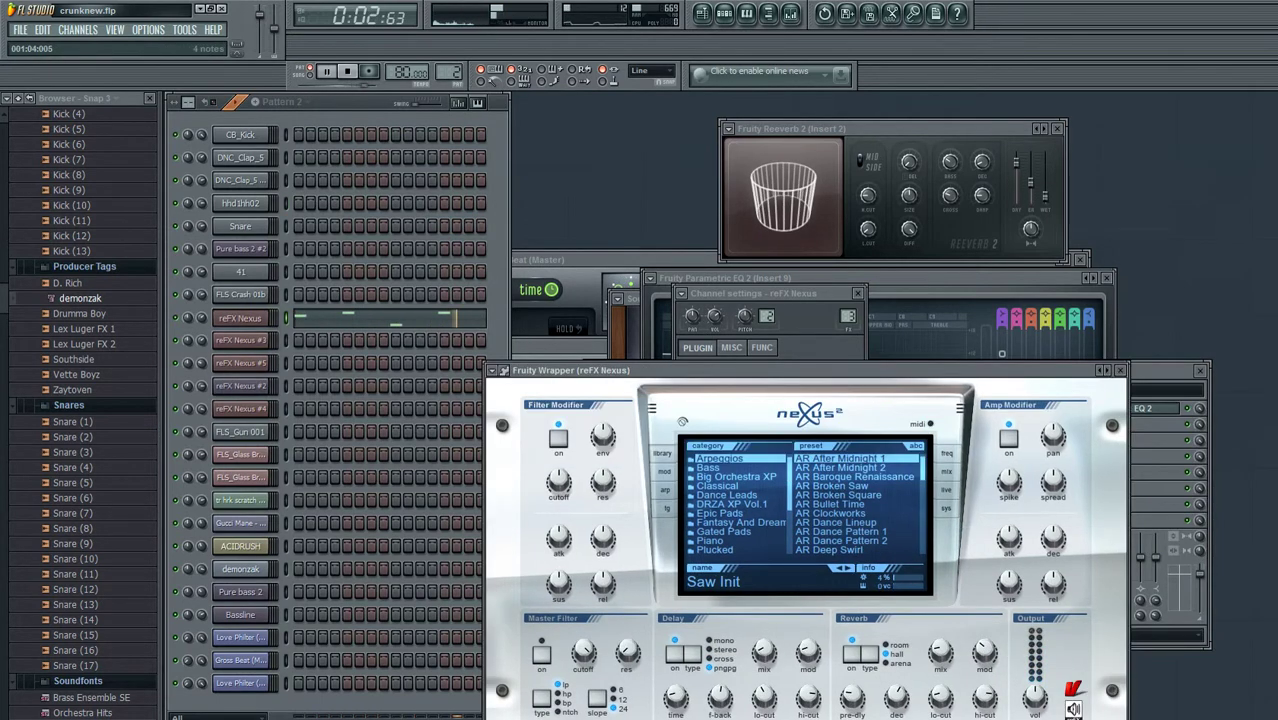
{"action": "left_click", "coordinate": [334, 318]}
{"action": "scroll", "coordinate": [809, 330], "scroll_direction": "down", "scroll_amount": 3}
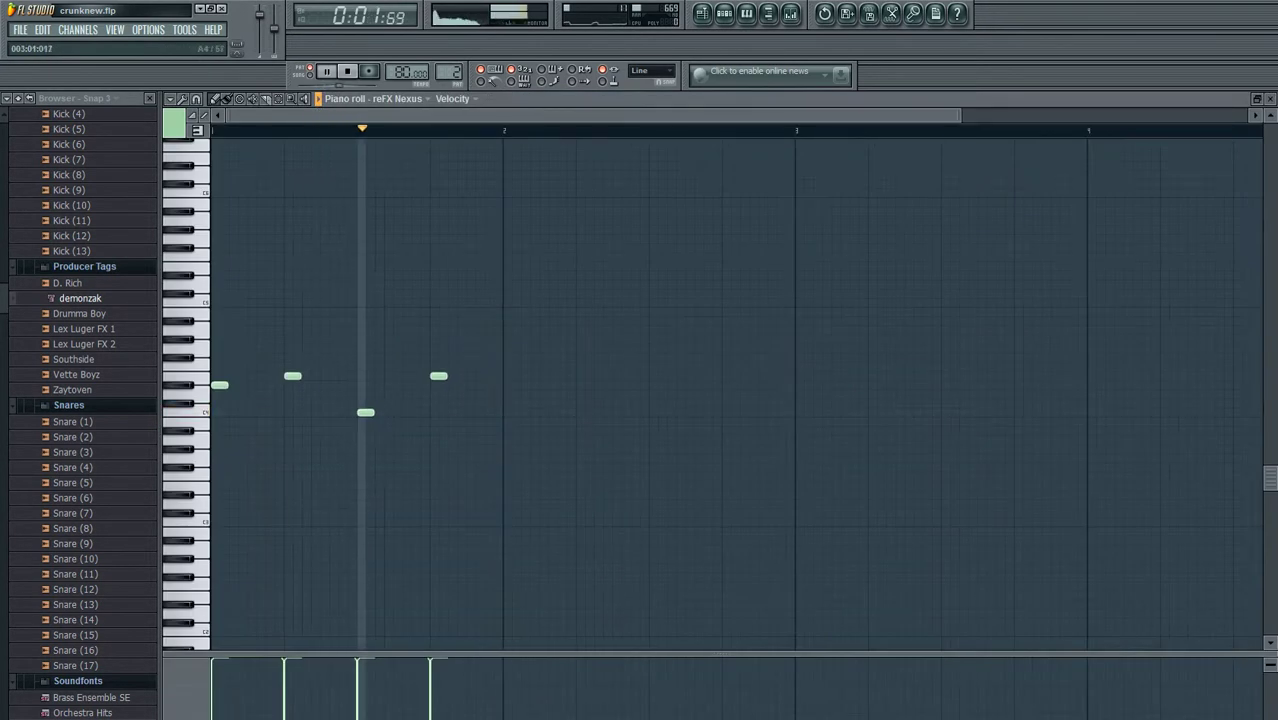
{"action": "key", "text": "space"}
{"action": "key", "text": "Escape"}
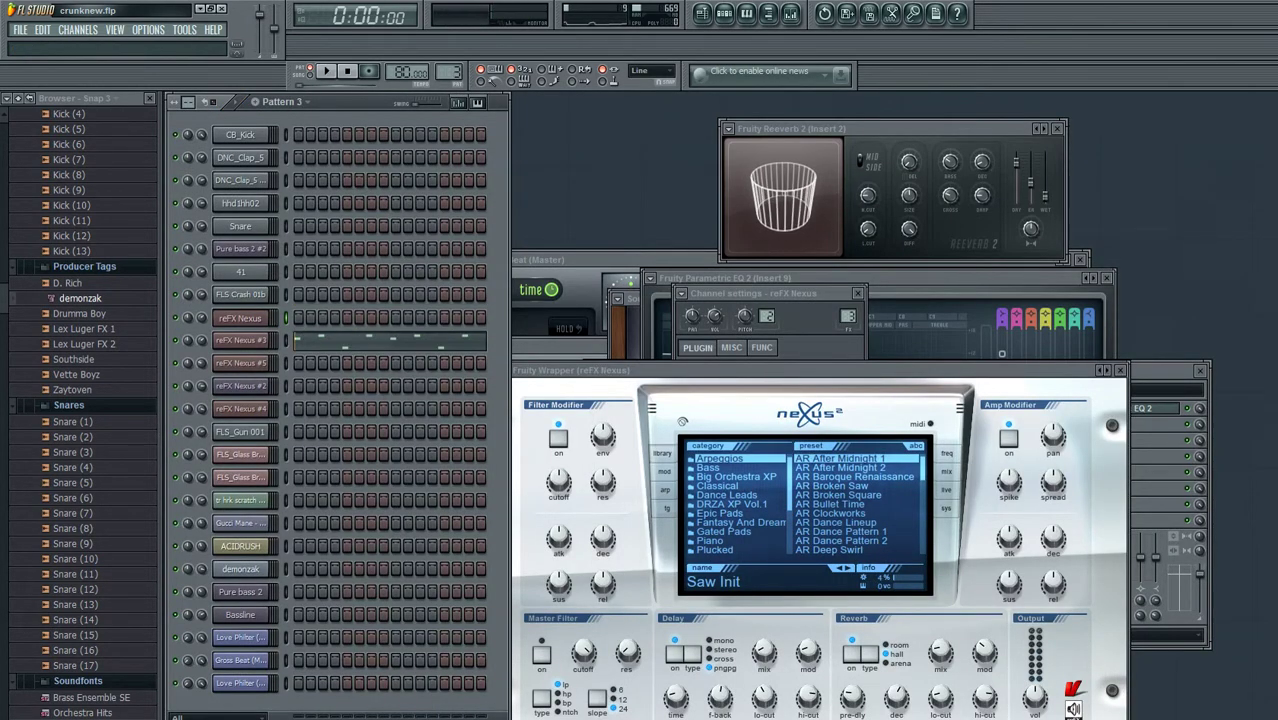
- Play pattern 3 and examine the reFX Nexus #3 preset and its piano roll notes
{"action": "key", "text": "space"}
{"action": "left_click", "coordinate": [240, 340]}
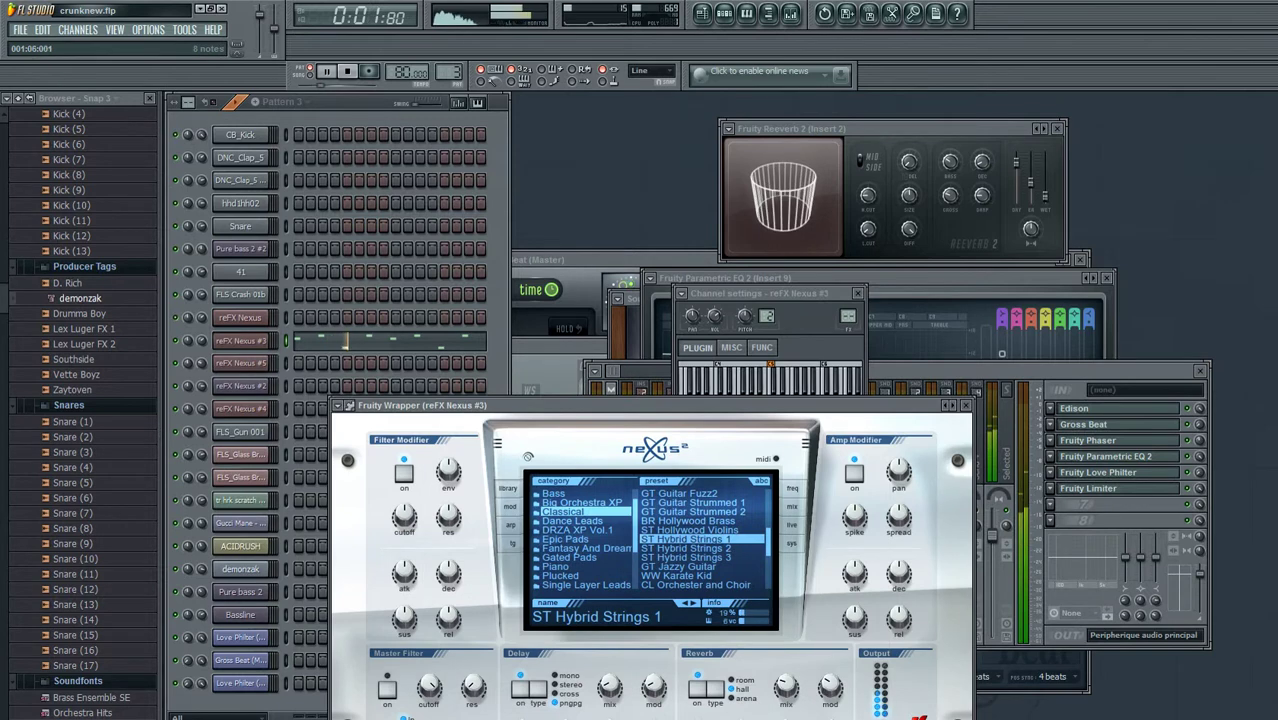
{"action": "key", "text": "F7"}
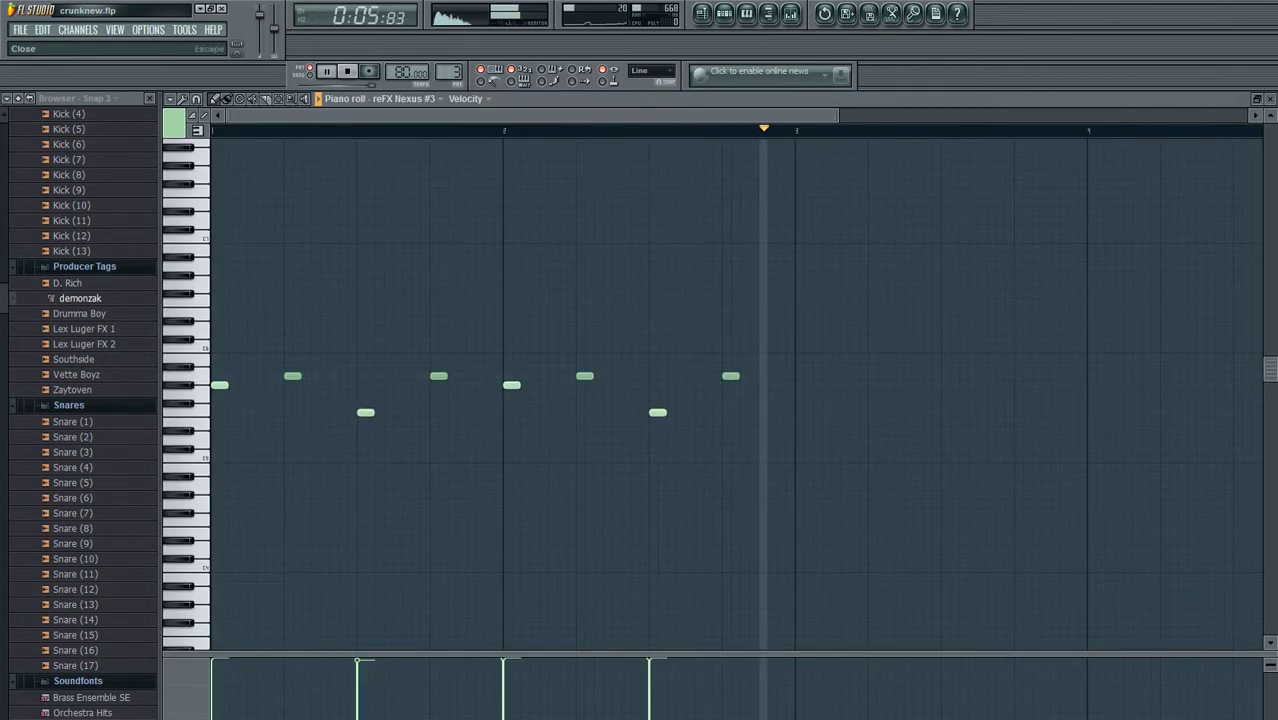
{"action": "key", "text": "F7"}
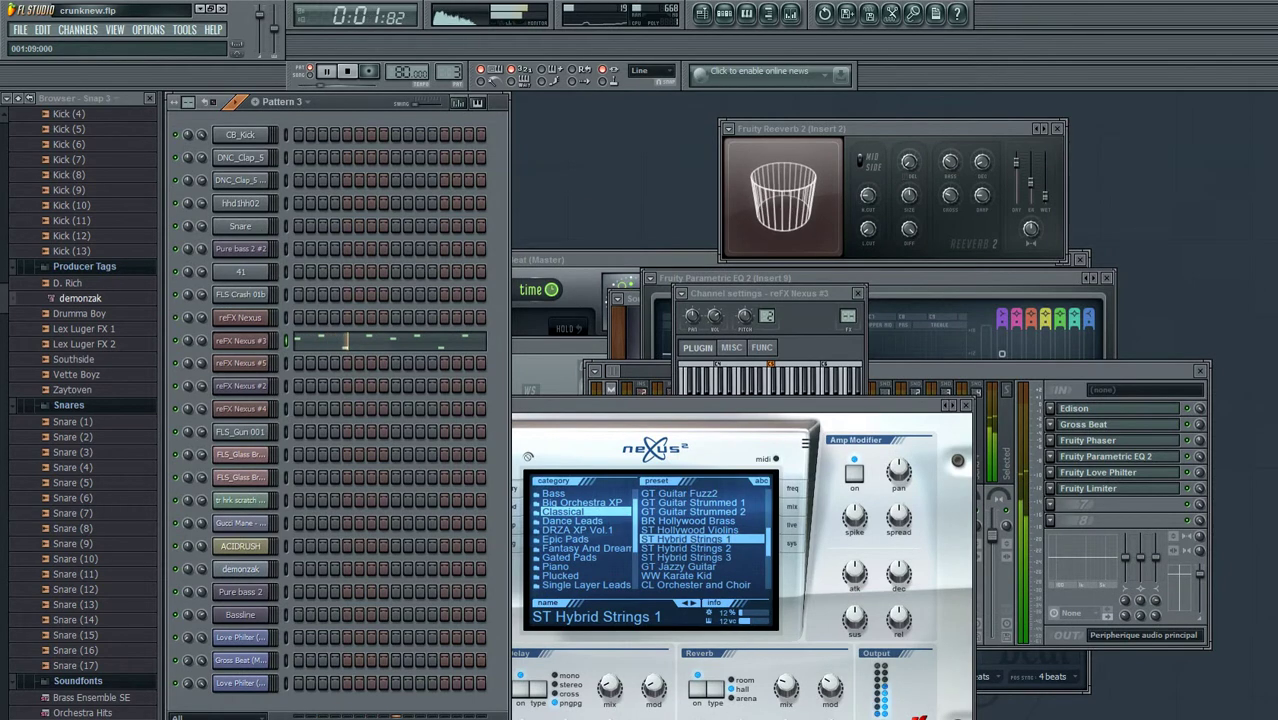
{"action": "key", "text": "space"}
- Switch to pattern 4, play it, and examine the DNC_Clap_5 and hhd1hh02 notes in the piano roll
{"action": "key", "text": "KP_Add"}
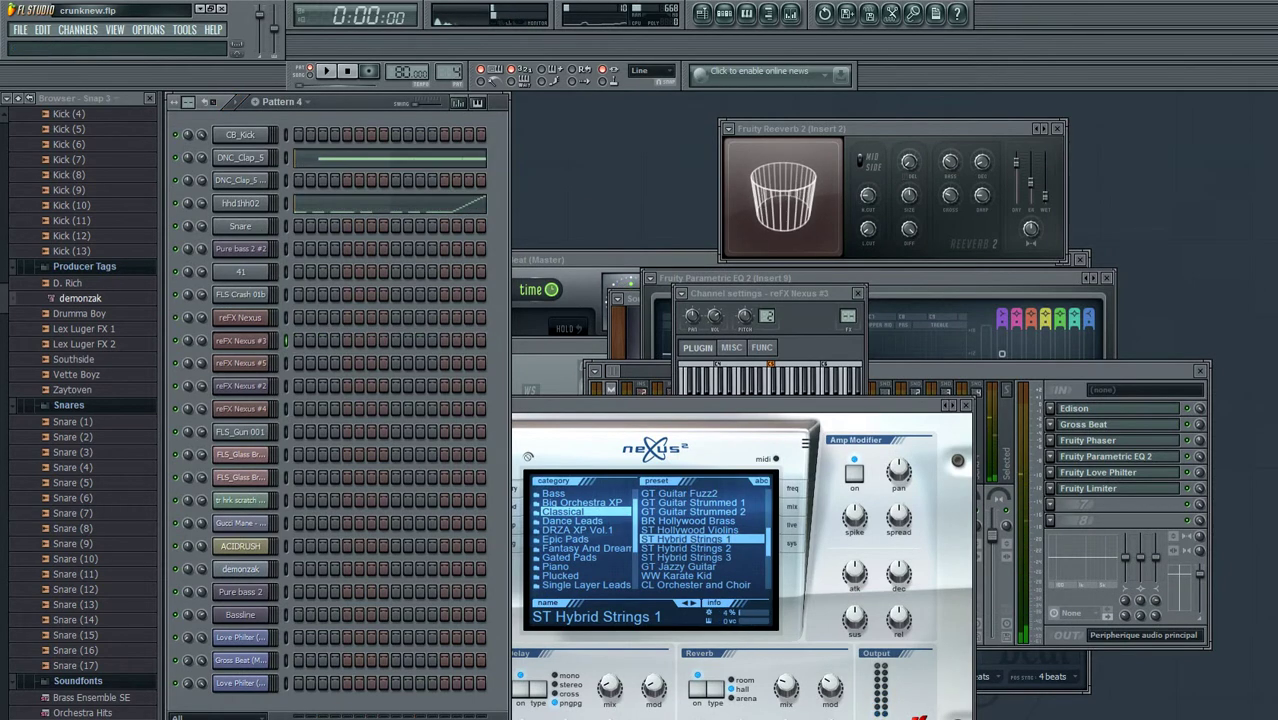
{"action": "key", "text": "space"}
{"action": "key", "text": "F7"}
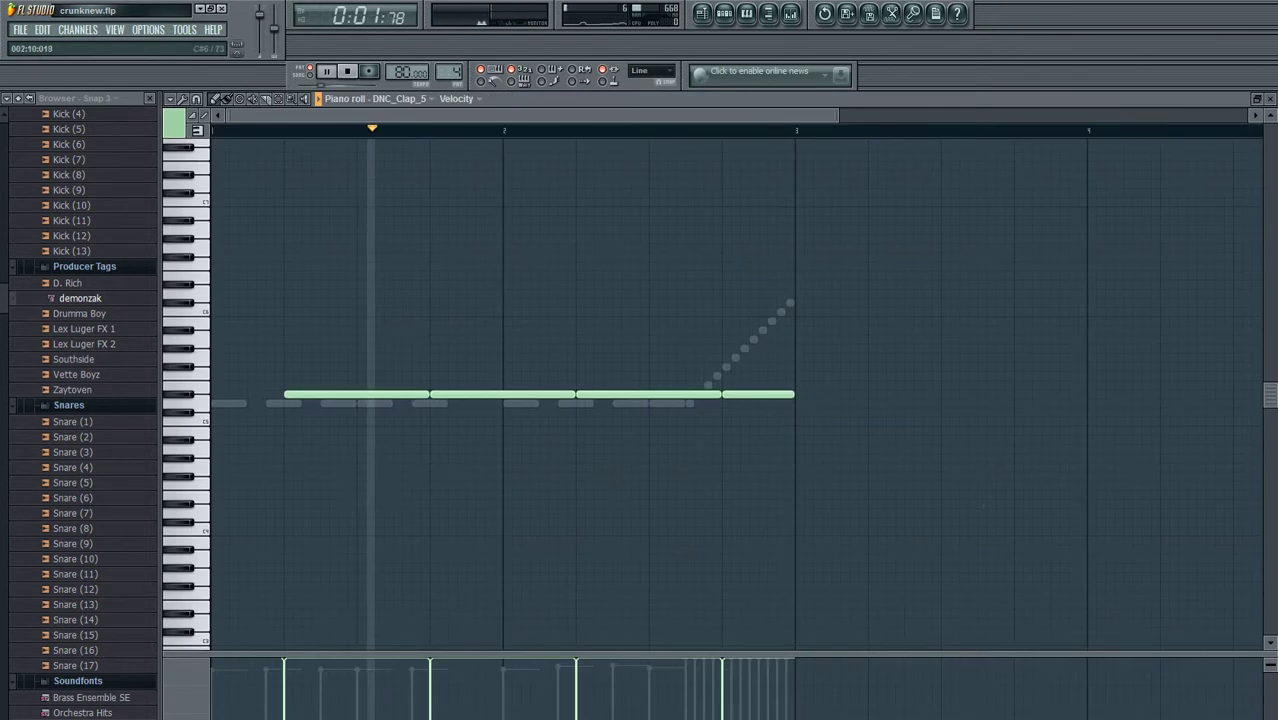
{"action": "key", "text": "F7"}
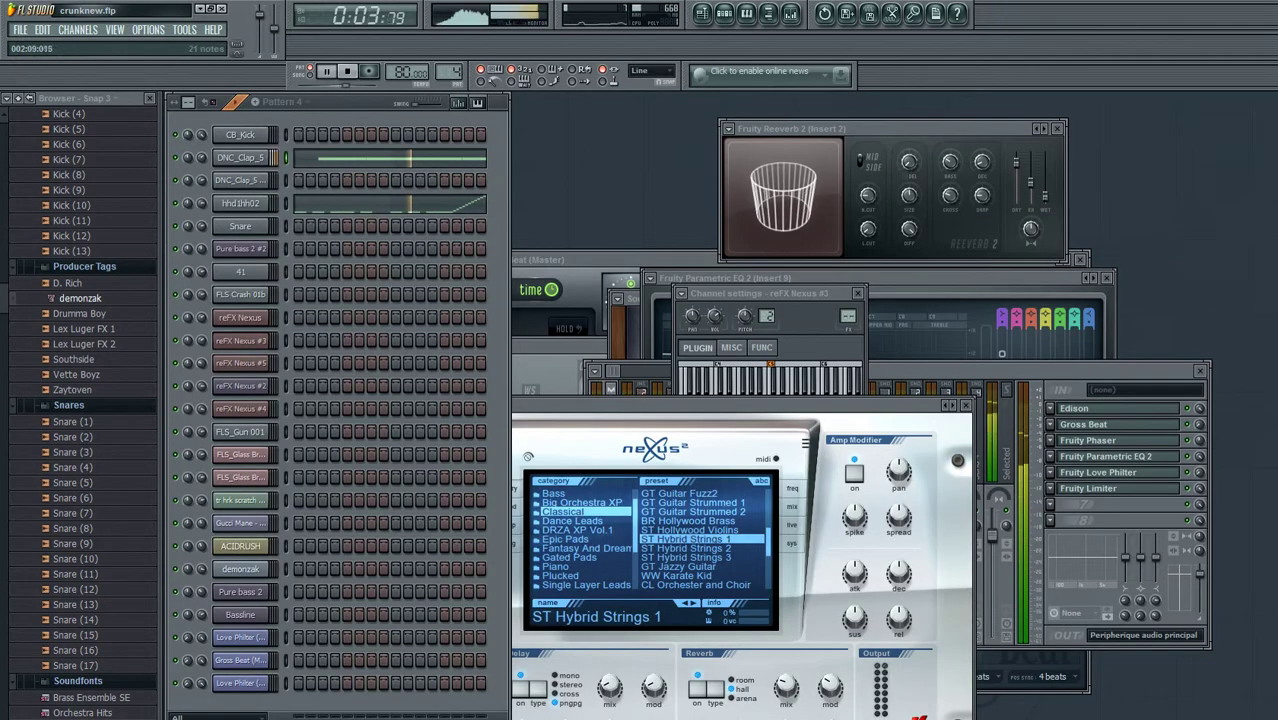
{"action": "key", "text": "F7"}
{"action": "key", "text": "F7"}
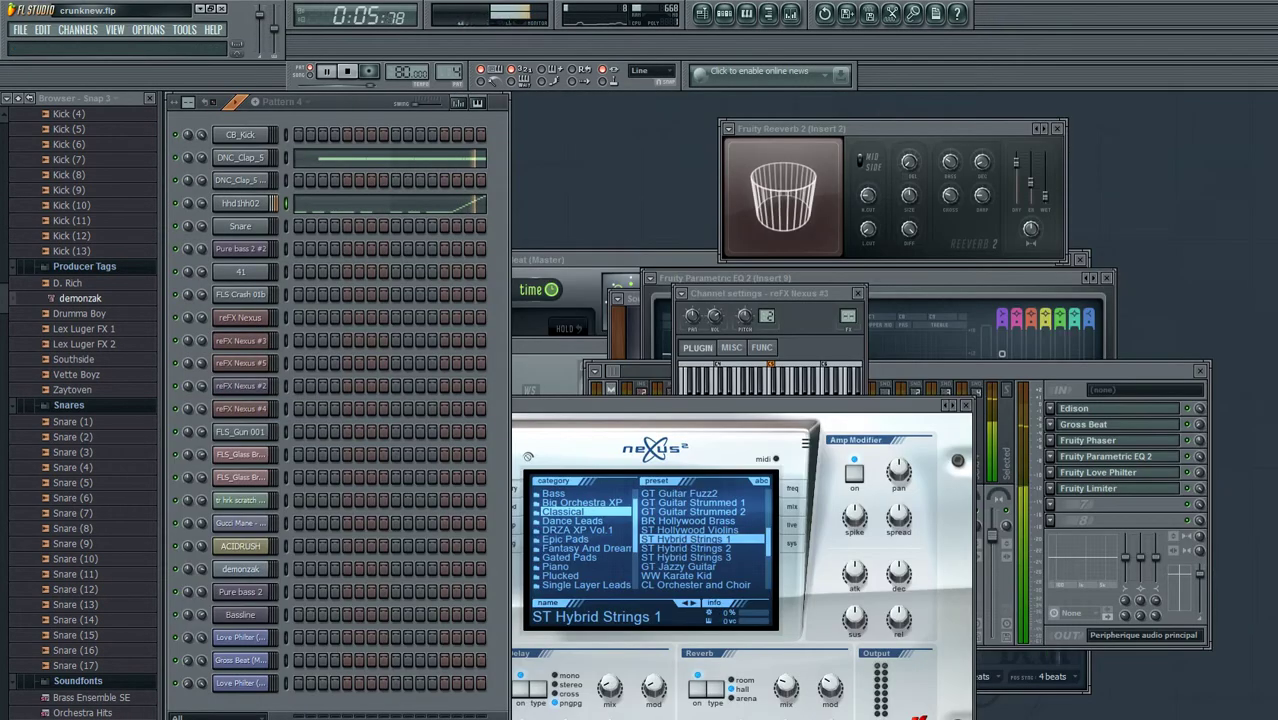
{"action": "key", "text": "space"}
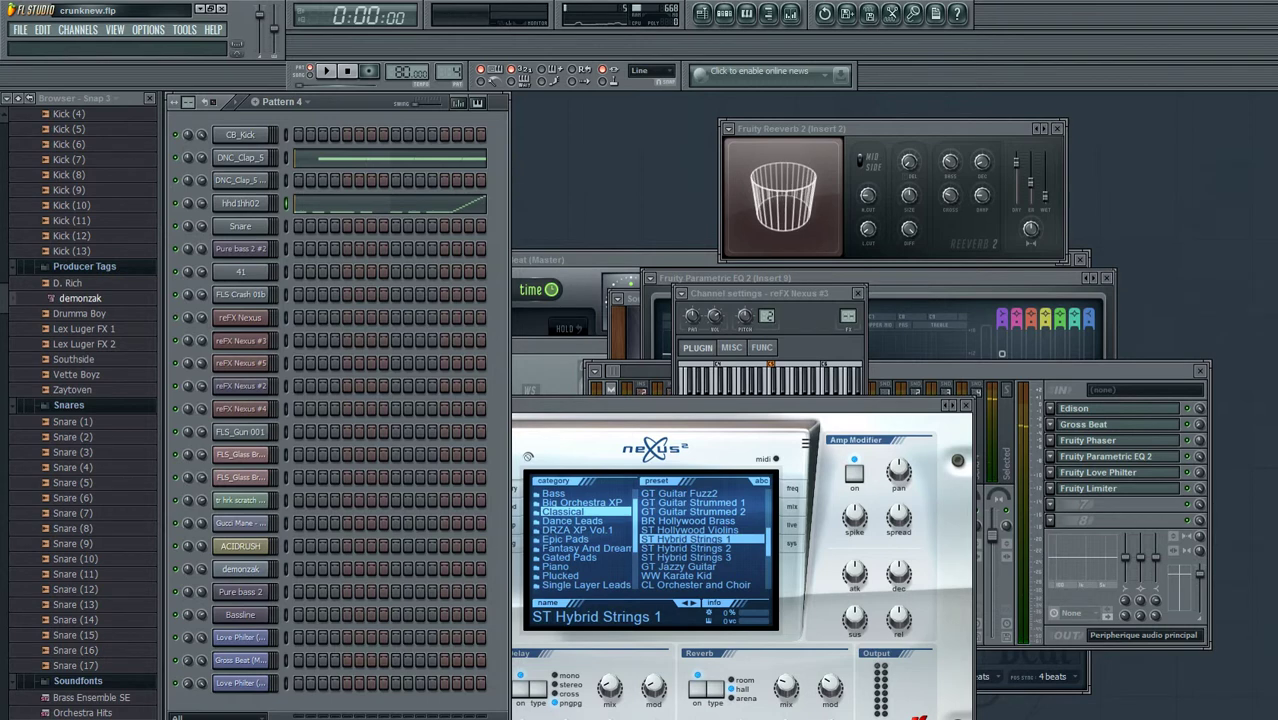
- Switch to pattern 5, play it, and examine the DNC_Clap_5 #2 notes in the piano roll
{"action": "key", "text": "KP_Add"}
{"action": "key", "text": "space"}
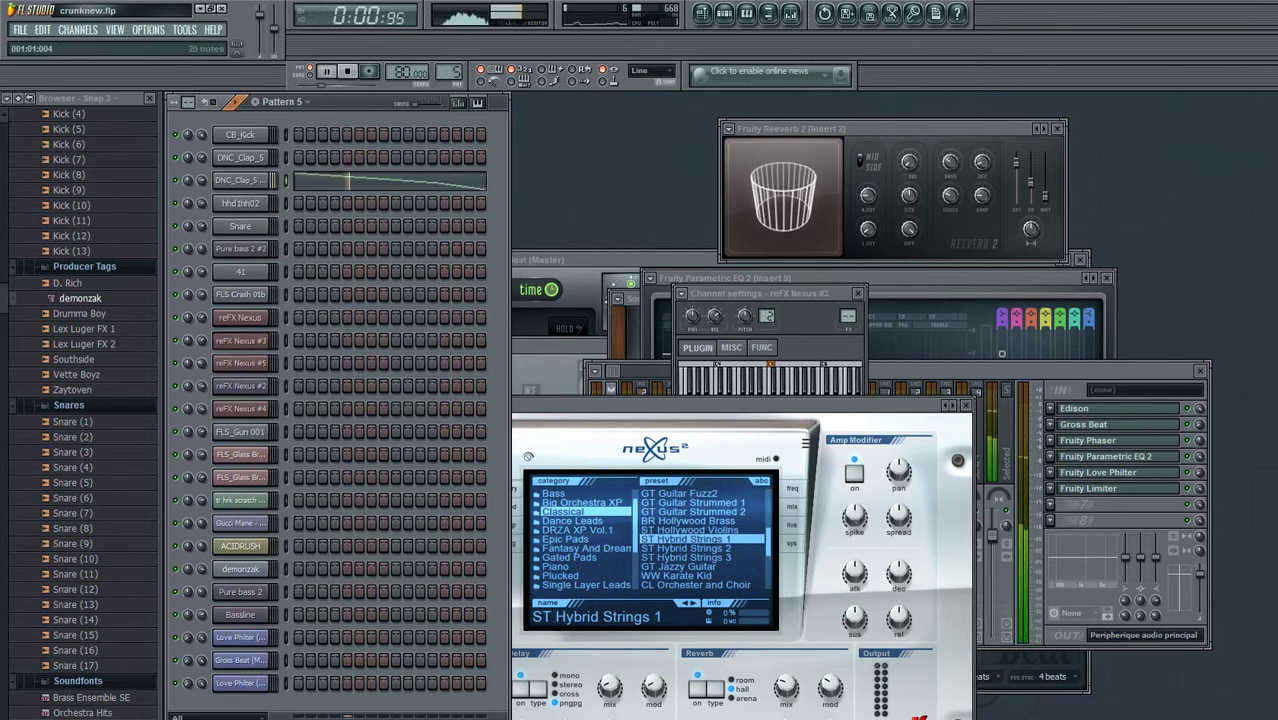
{"action": "key", "text": "F7"}
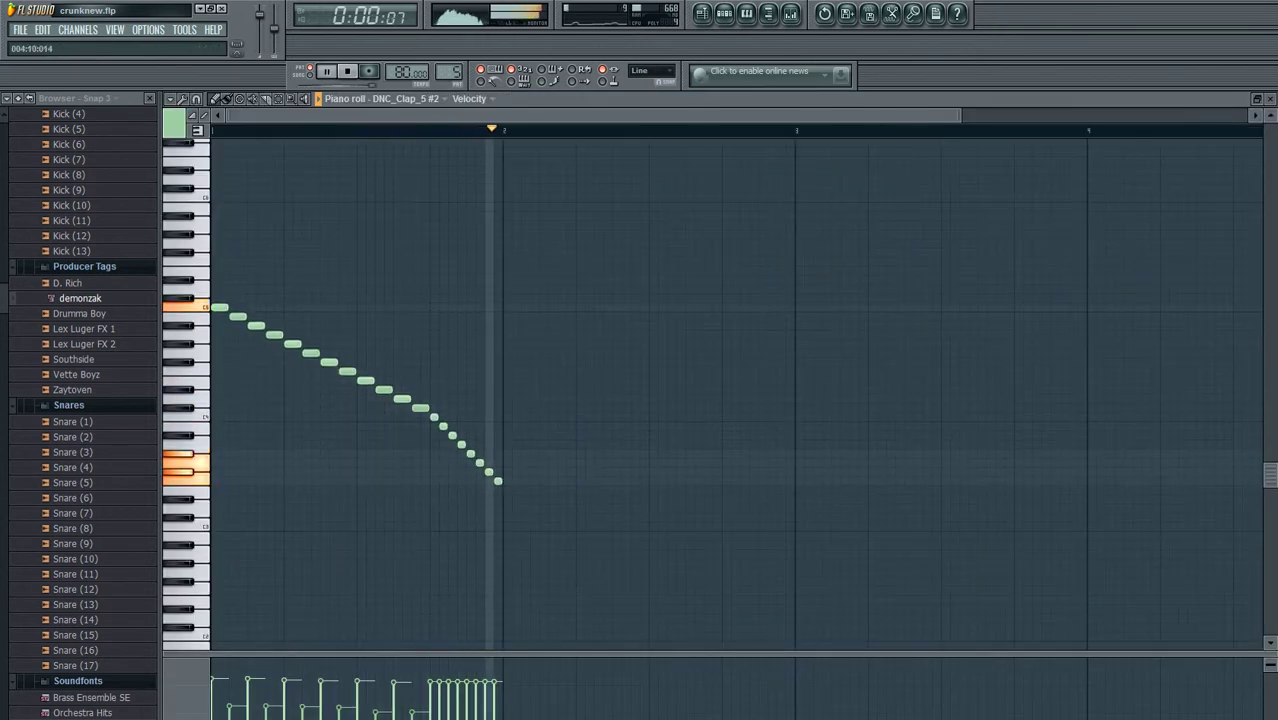
{"action": "key", "text": "F7"}
{"action": "key", "text": "space"}
- Switch to pattern 6 and listen to its FLS Crash 01b part
{"action": "key", "text": "KP_Add"}
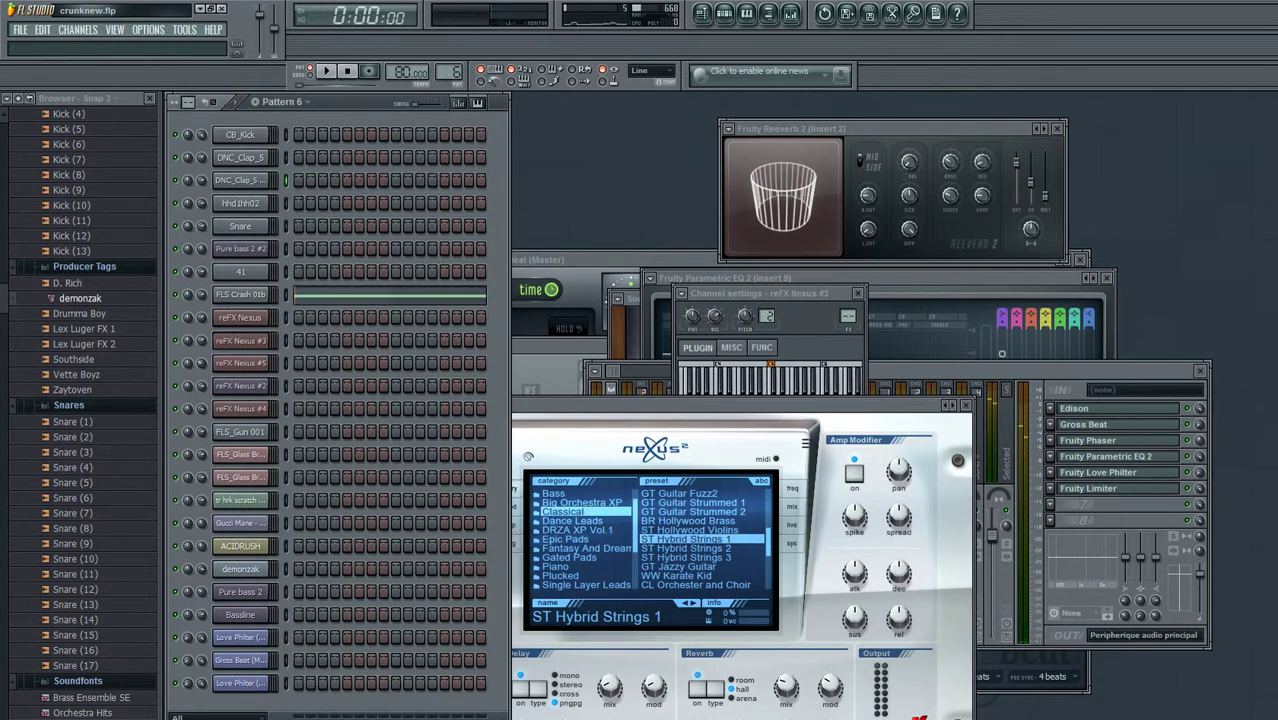
{"action": "key", "text": "space"}
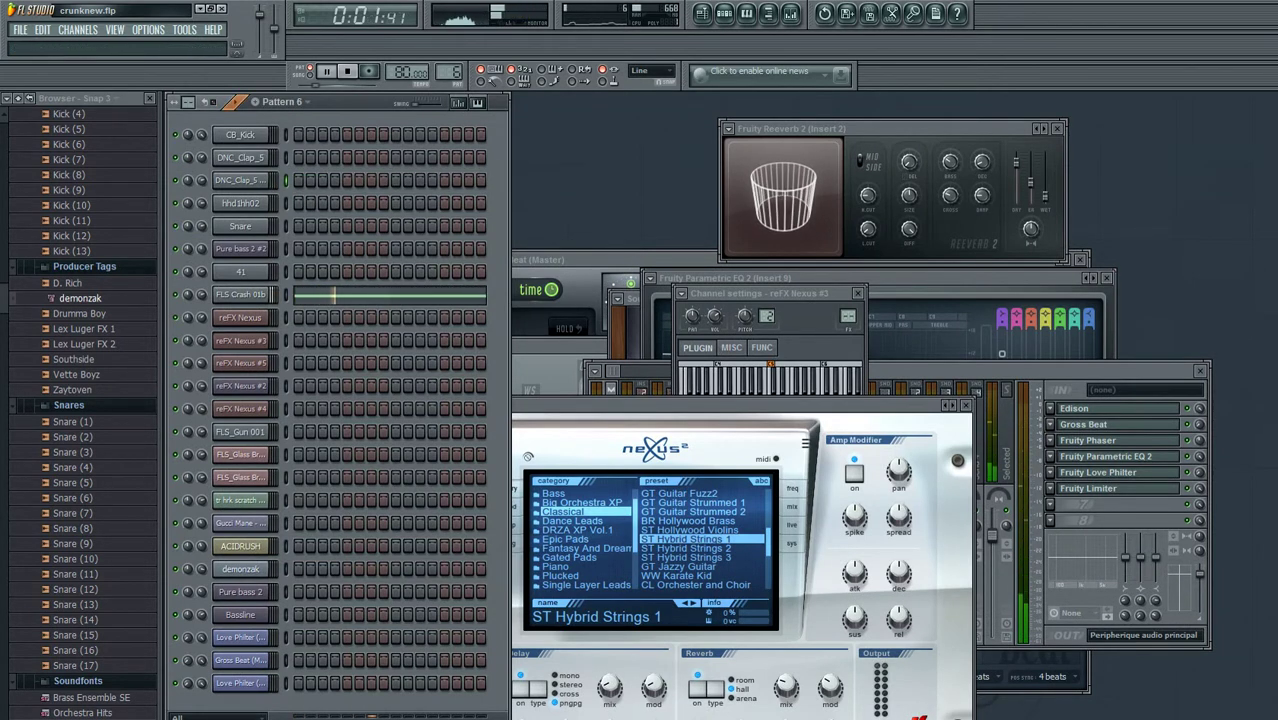
{"action": "key", "text": "space"}
- Switch to pattern 7, play it, and examine the Bassline channel's piano roll notes and its 3x Osc settings
{"action": "key", "text": "KP_Add"}
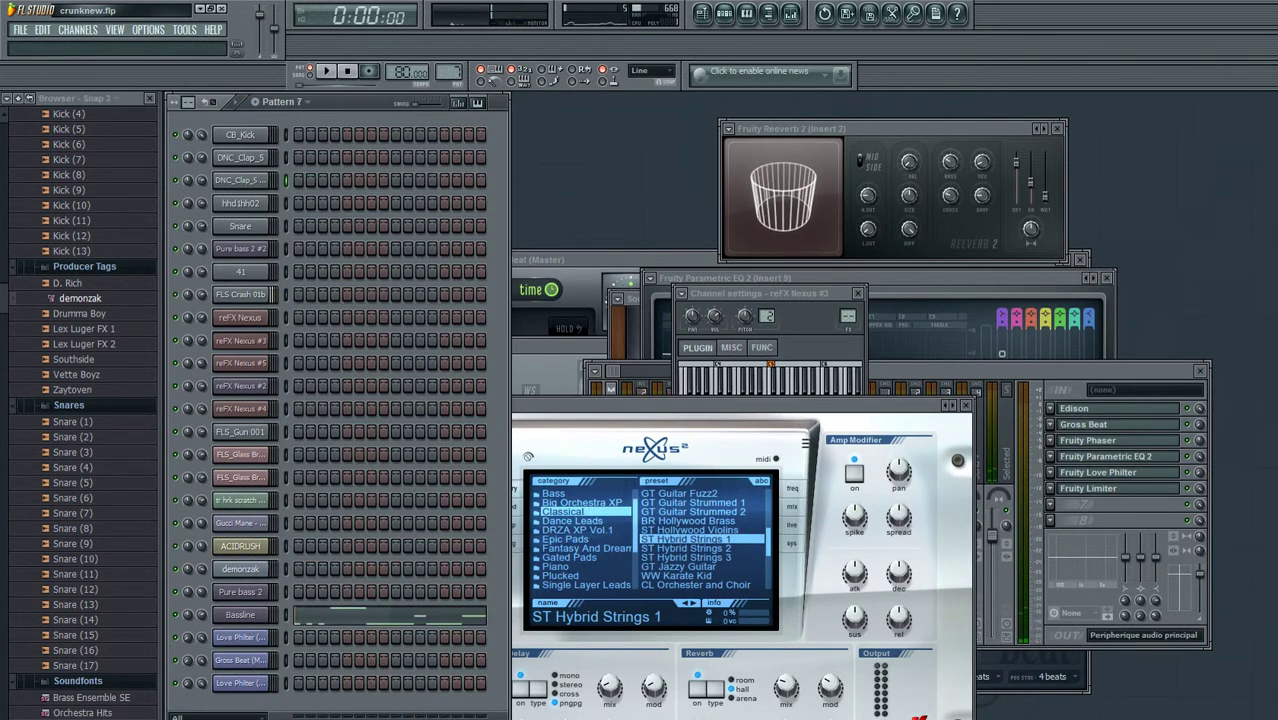
{"action": "key", "text": "space"}
{"action": "key", "text": "F7"}
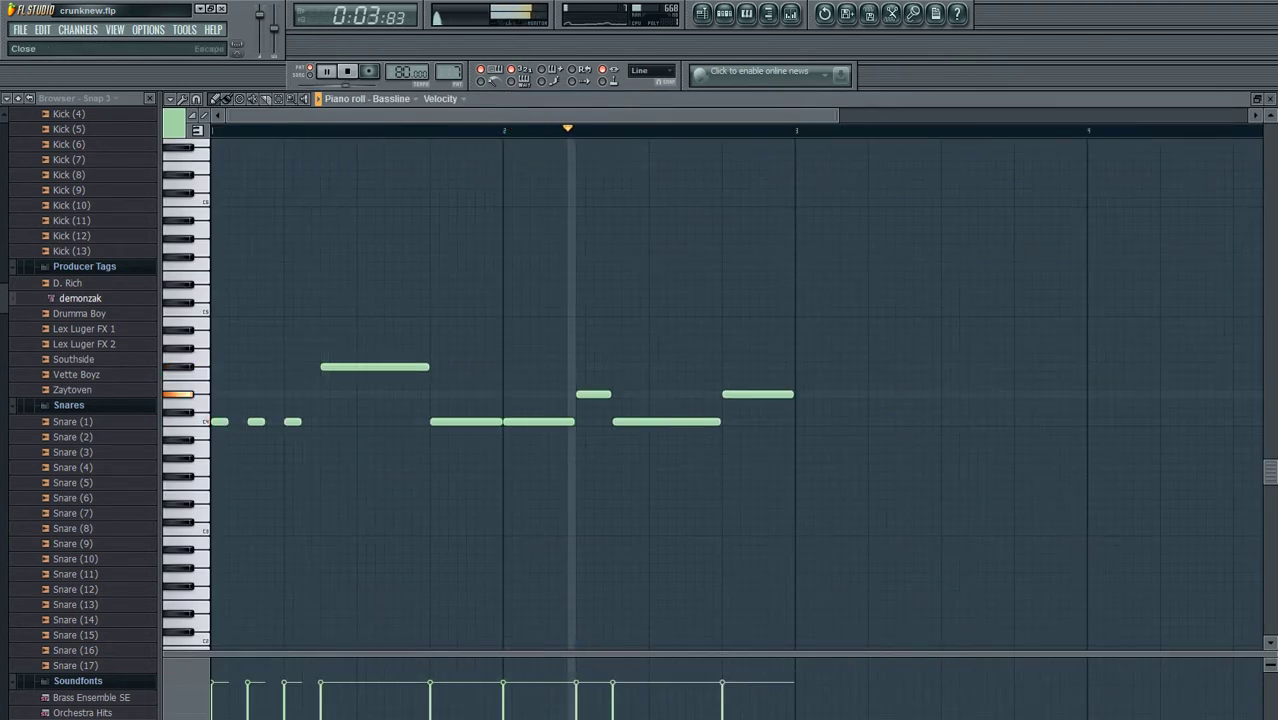
{"action": "key", "text": "F7"}
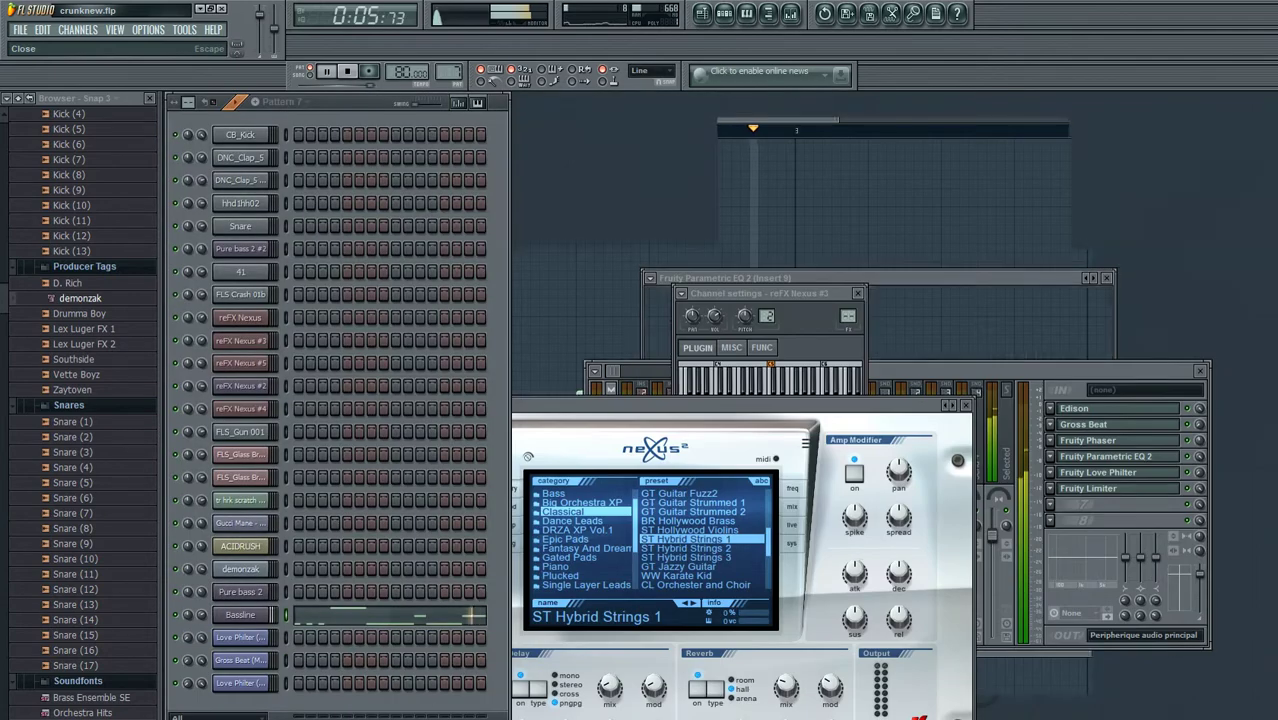
{"action": "key", "text": "space"}
{"action": "left_click", "coordinate": [241, 615]}
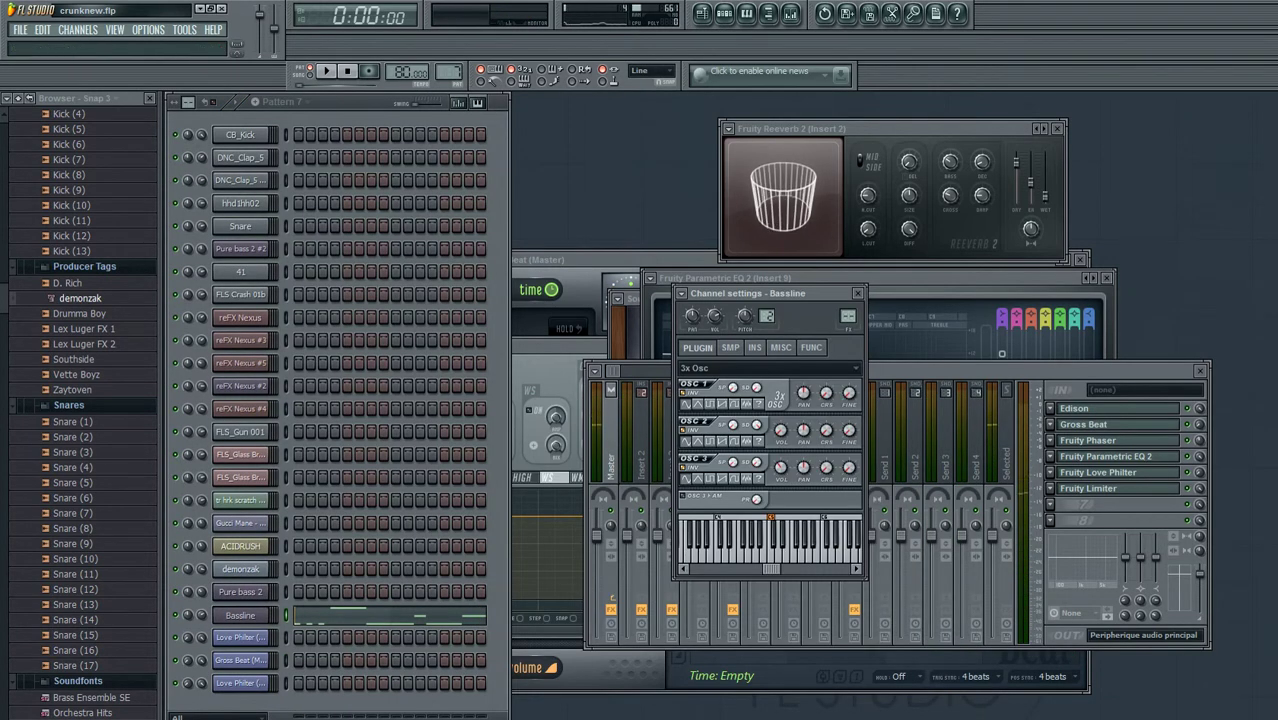
{"action": "key", "text": "space"}
{"action": "key", "text": "space"}
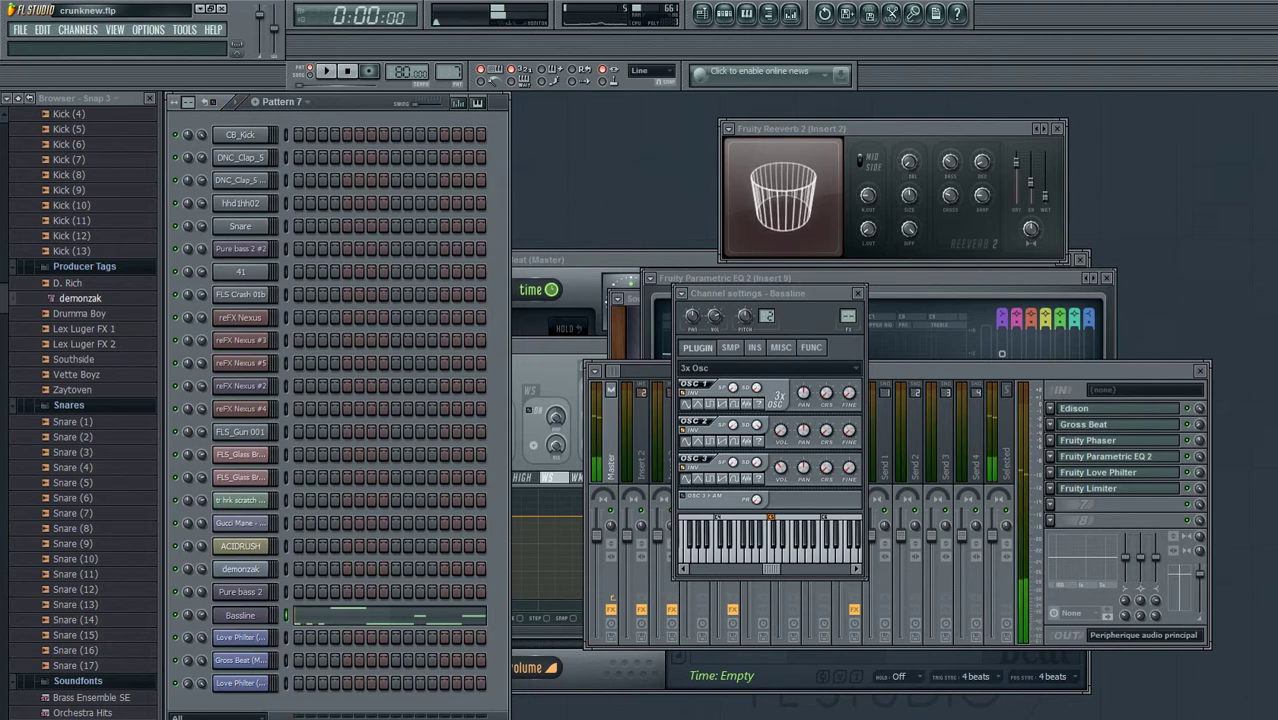
- Switch to pattern 8, play it, and examine the reFX Nexus #4 preset and its piano roll notes
{"action": "key", "text": "KP_Add"}
{"action": "key", "text": "space"}
{"action": "left_click", "coordinate": [241, 409]}
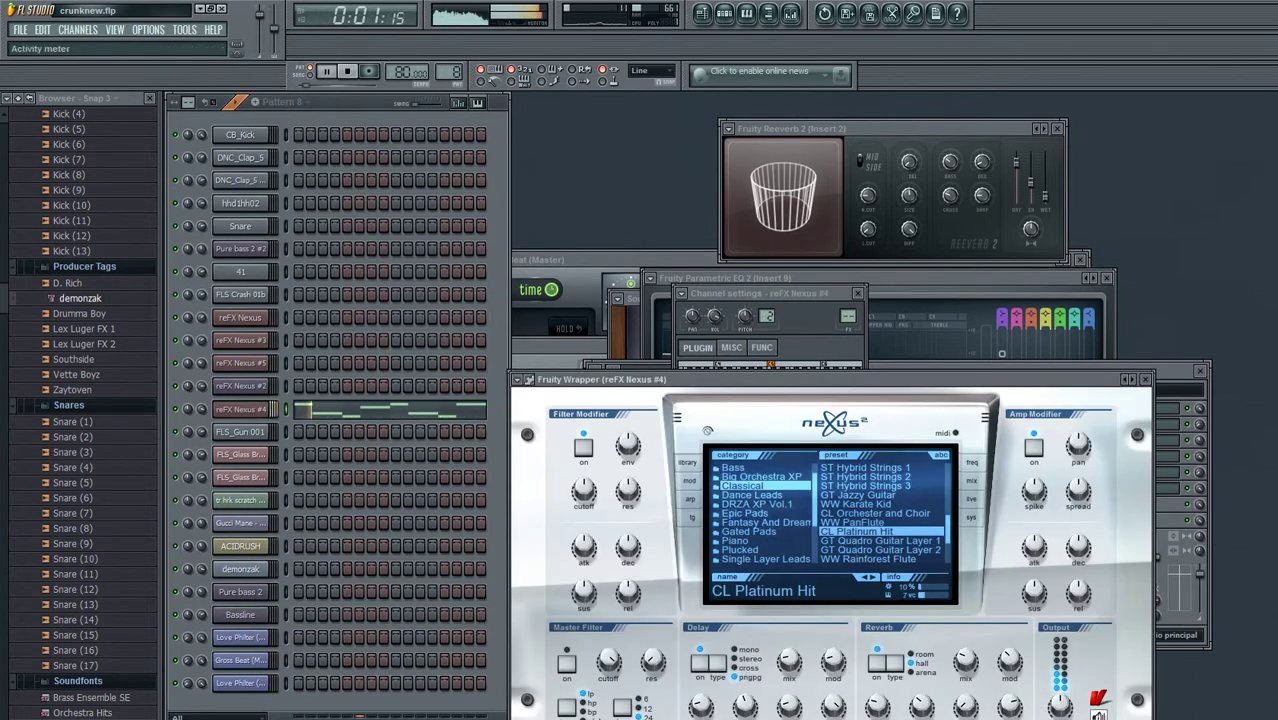
{"action": "key", "text": "F7"}
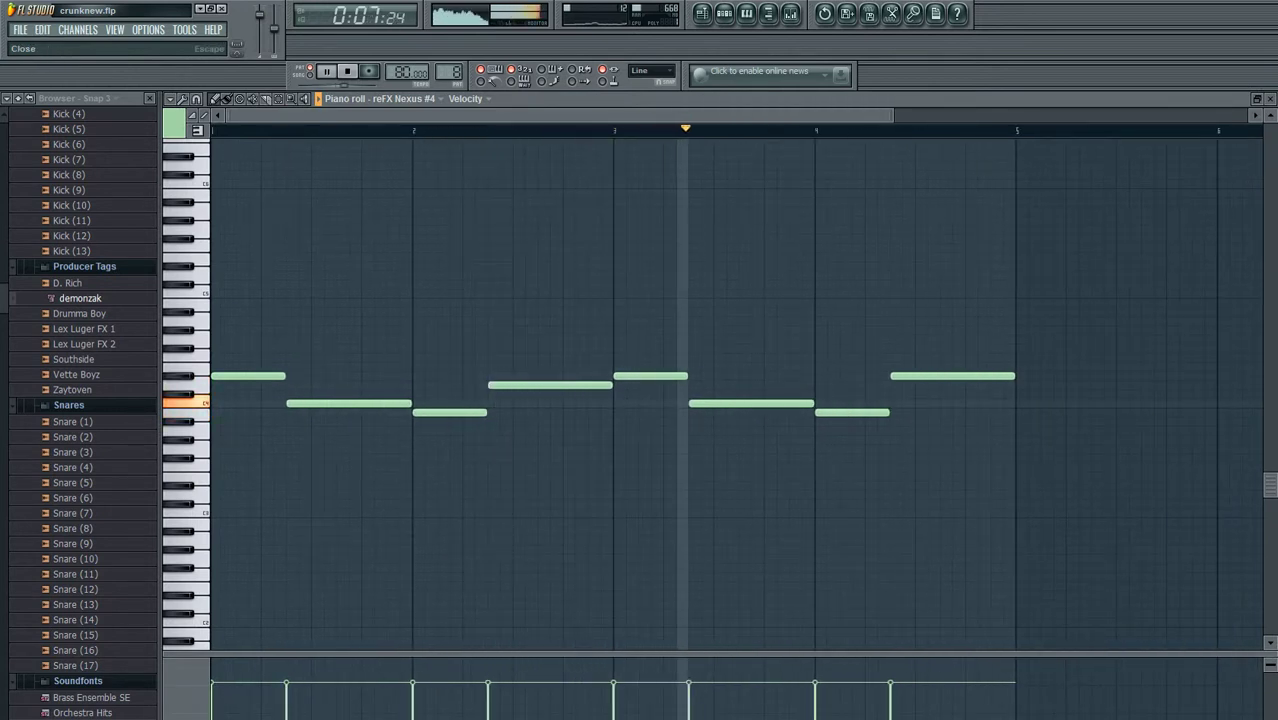
{"action": "key", "text": "Escape"}
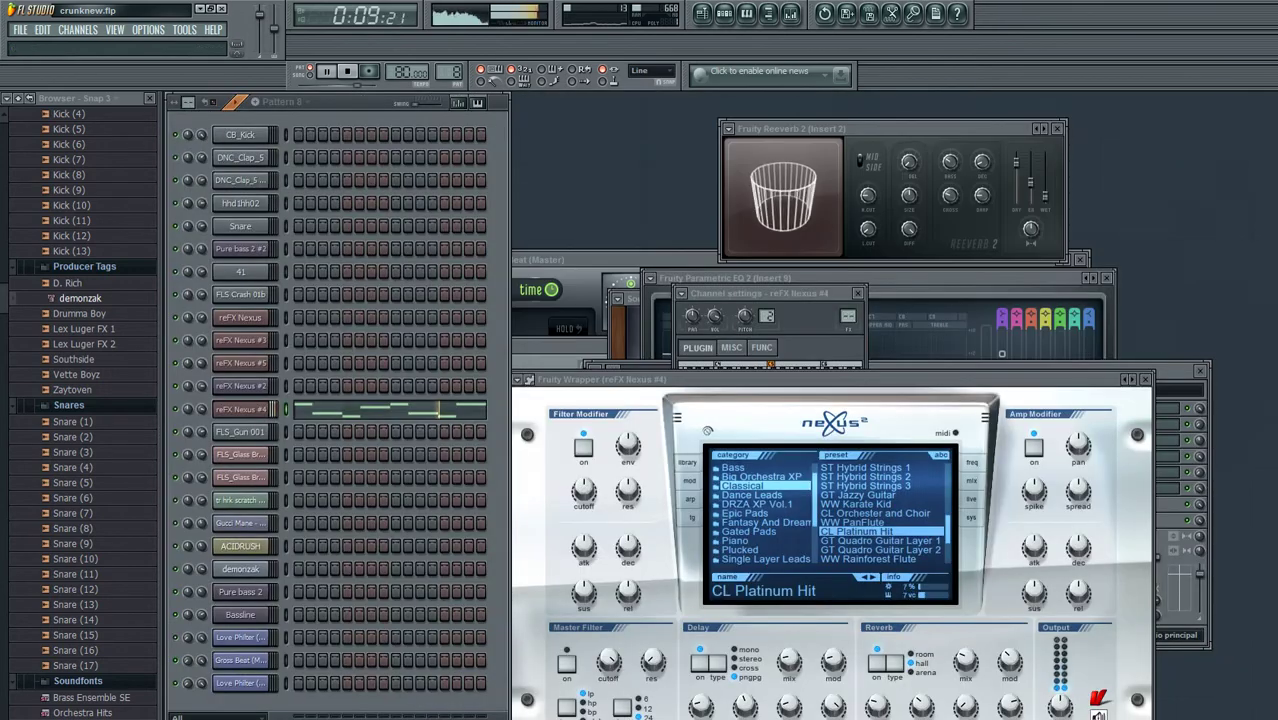
{"action": "key", "text": "space"}
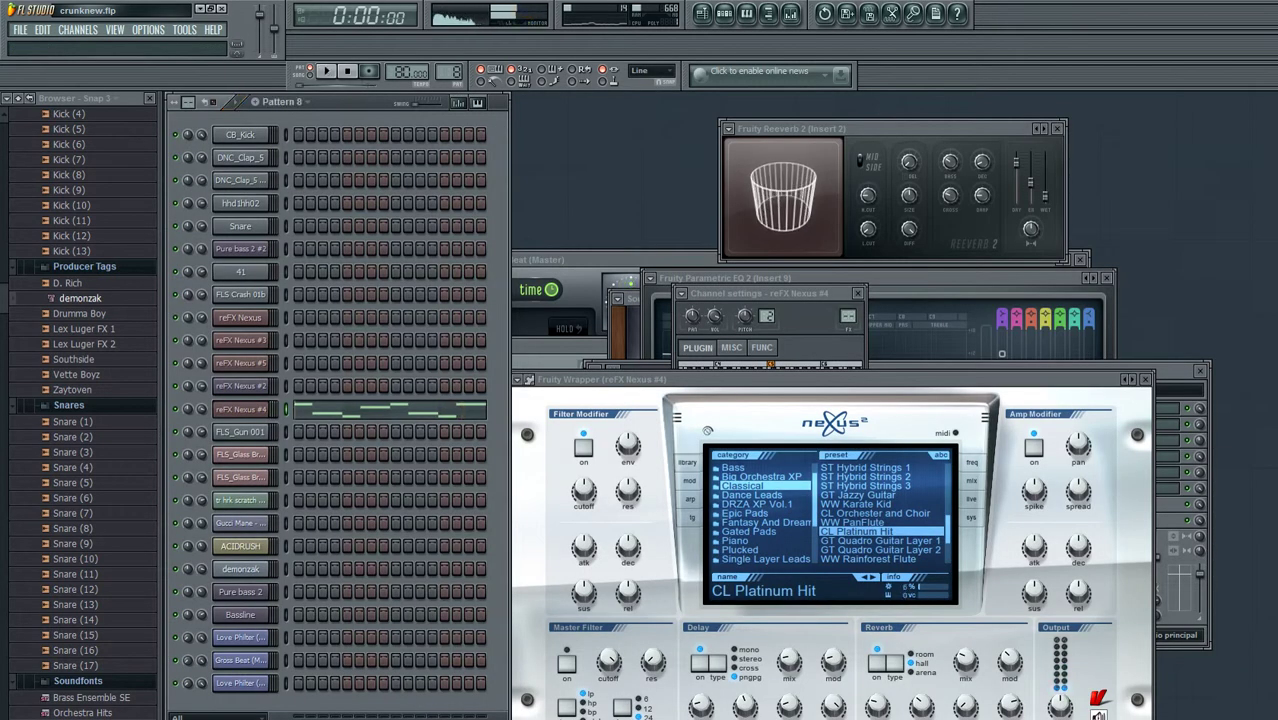
- Switch to pattern 9, play it, and examine the reFX Nexus #2 preset and its piano roll notes
{"action": "key", "text": "KP_Add"}
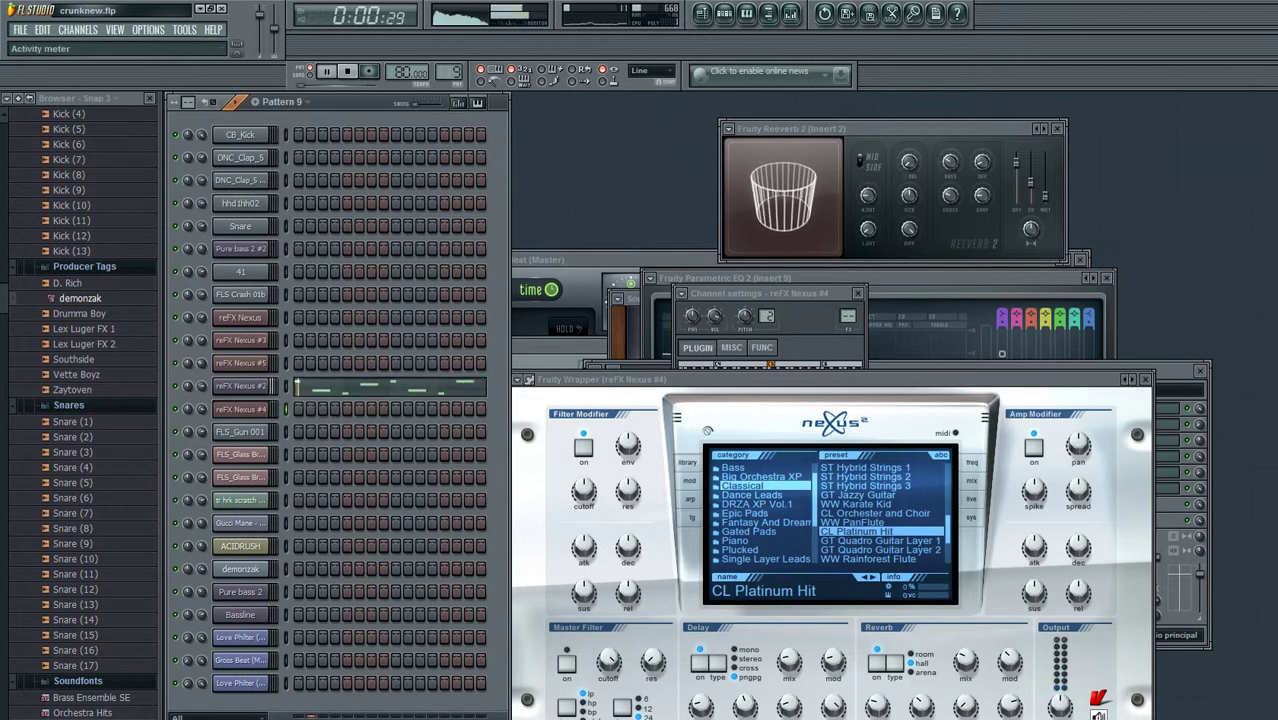
{"action": "left_click", "coordinate": [241, 386]}
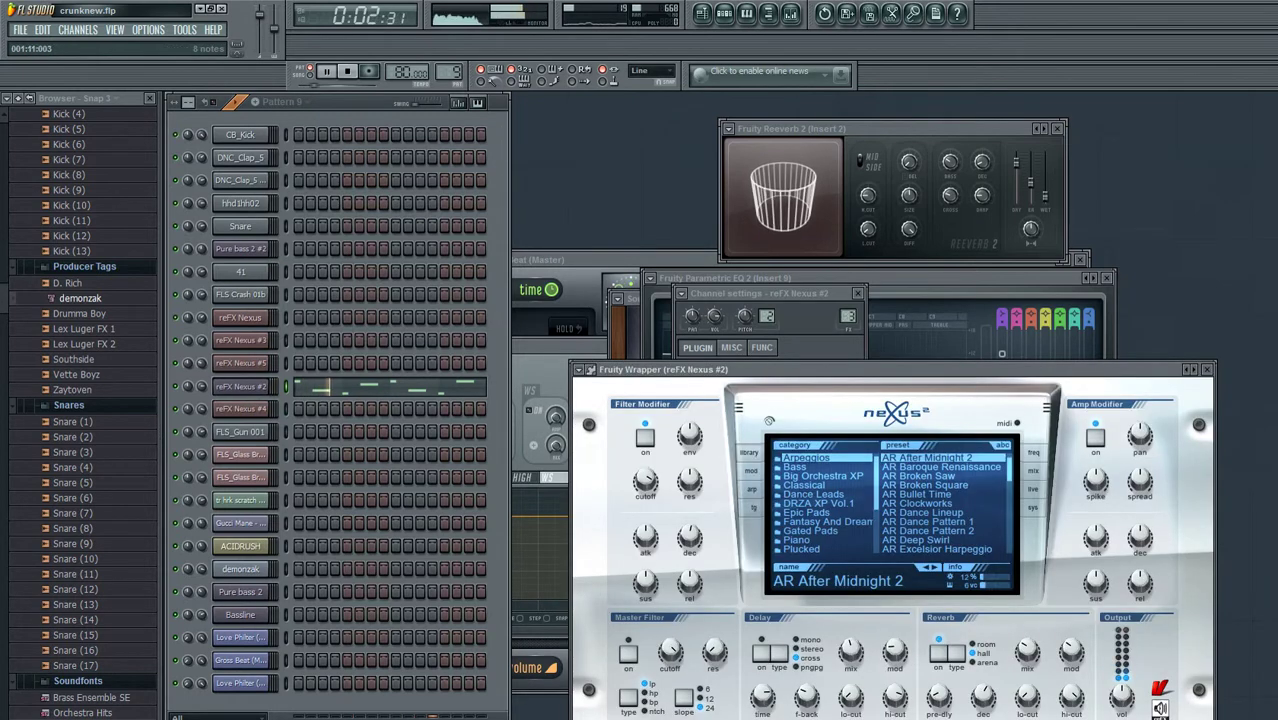
{"action": "key", "text": "F7"}
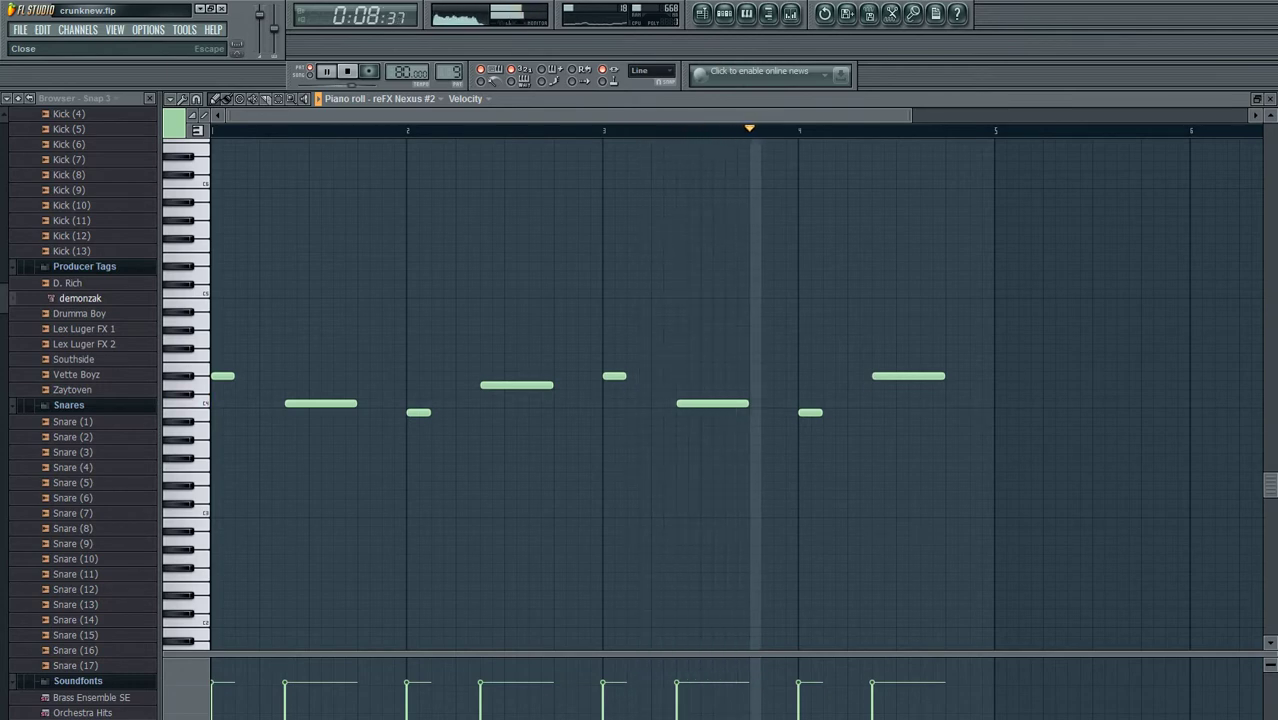
{"action": "left_click", "coordinate": [1270, 99]}
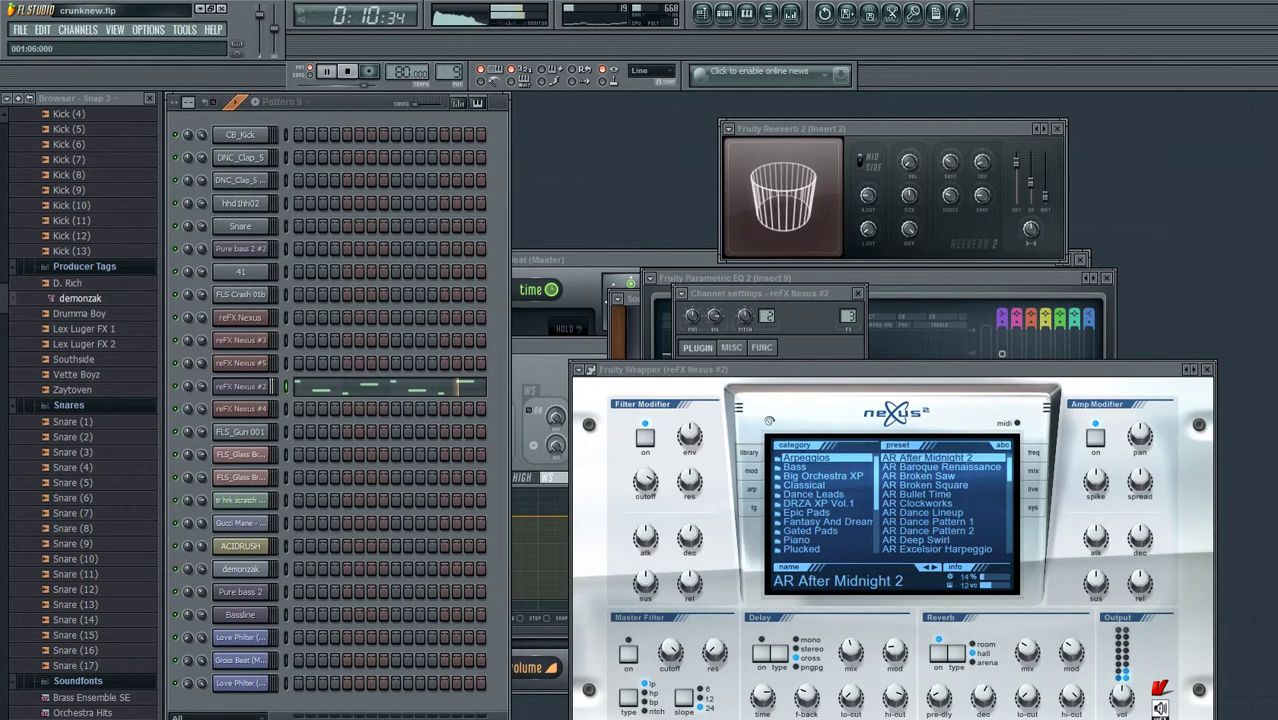
{"action": "key", "text": "space"}
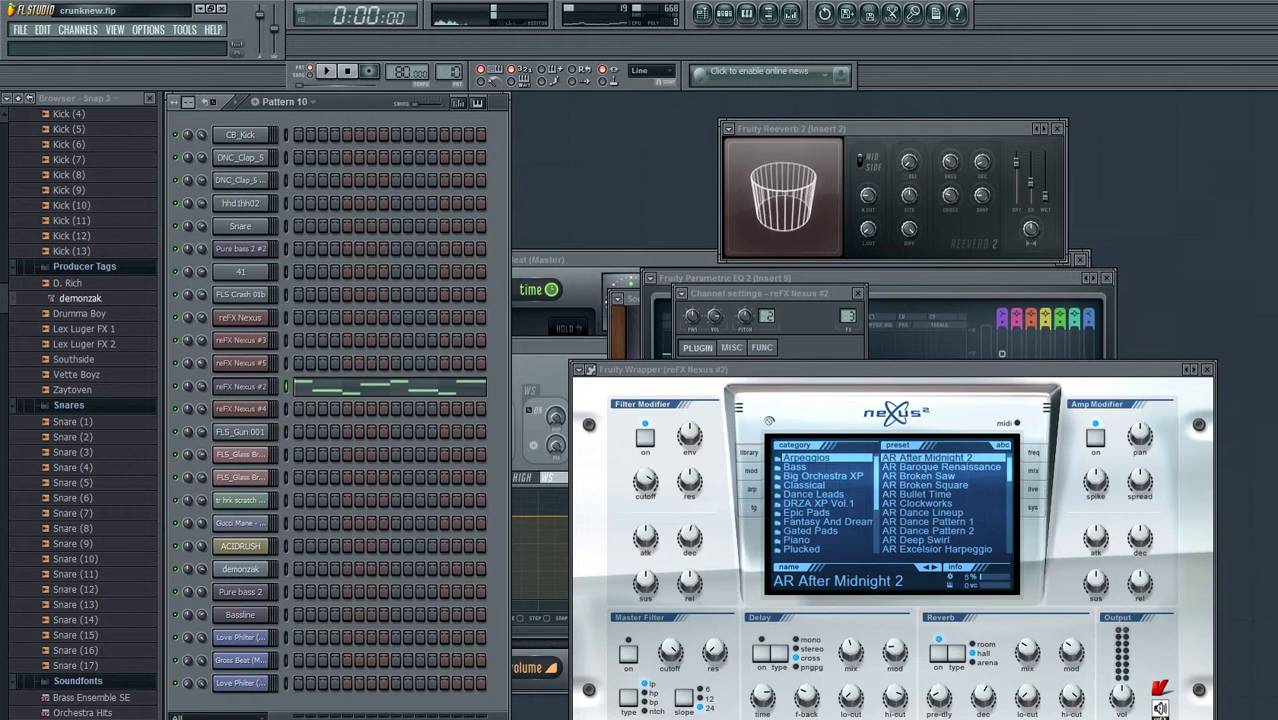
- Play pattern 10 and examine its reFX Nexus #2 notes in the piano roll
{"action": "key", "text": "space"}
{"action": "left_click", "coordinate": [314, 387]}
{"action": "scroll", "coordinate": [314, 387], "scroll_direction": "down", "scroll_amount": 3}
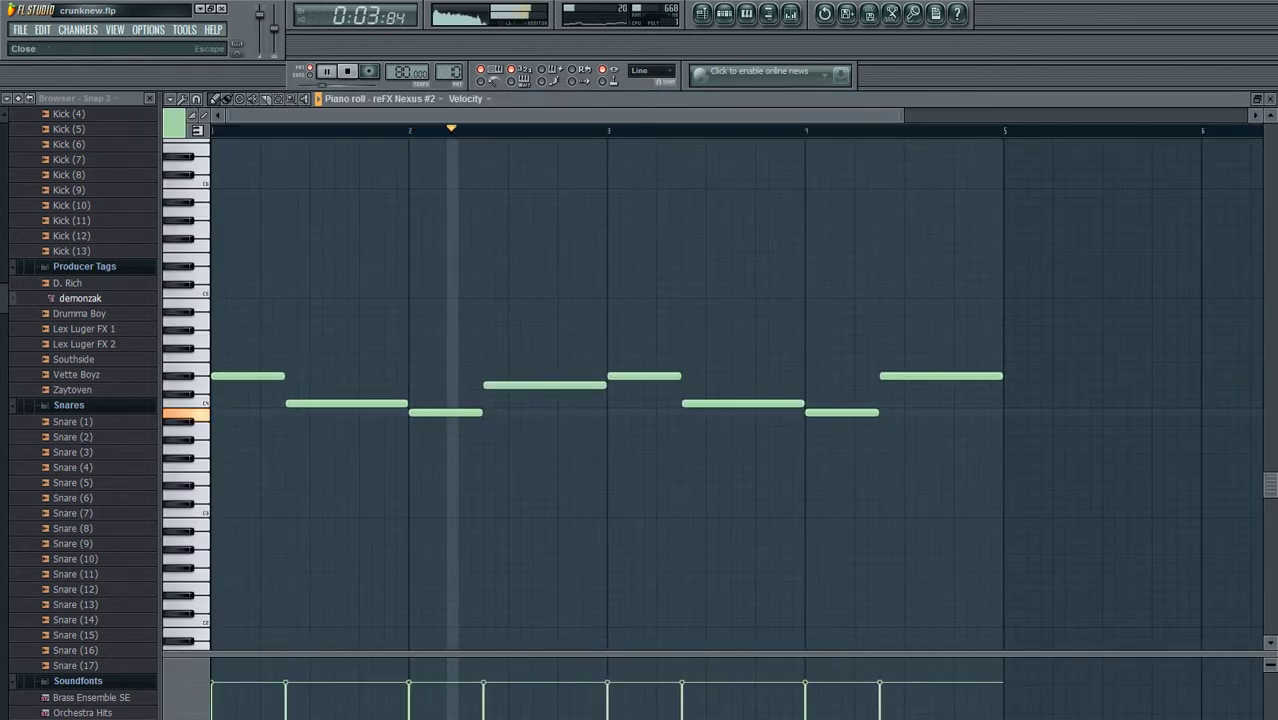
{"action": "left_click", "coordinate": [1270, 99]}
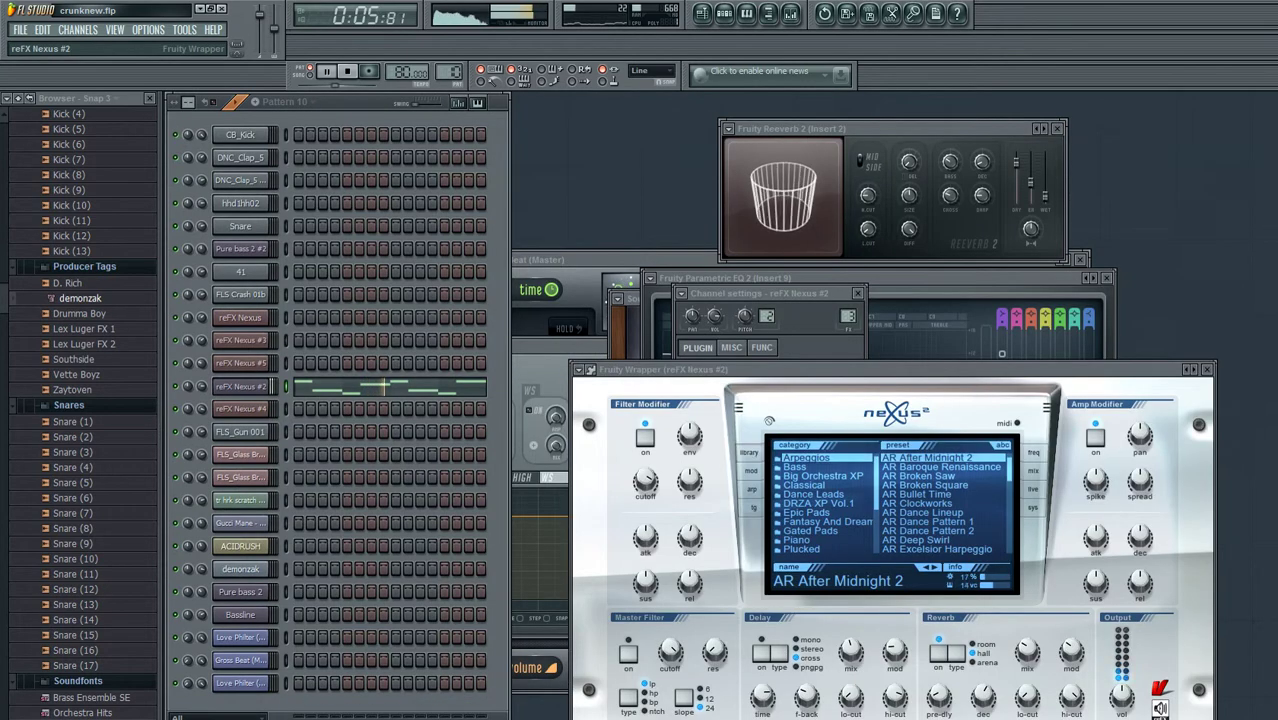
{"action": "key", "text": "space"}
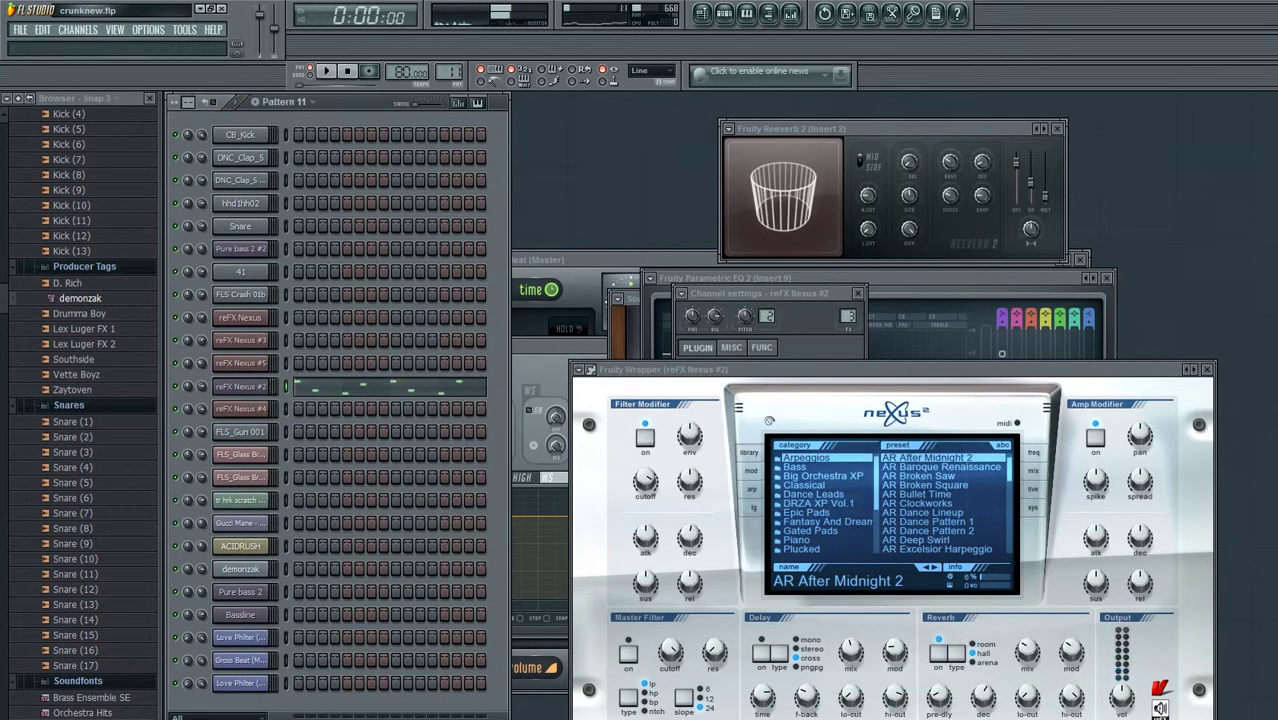
- Play pattern 11, advance through the following patterns to pattern 14, and play its reFX Nexus #5 part
{"action": "key", "text": "space"}
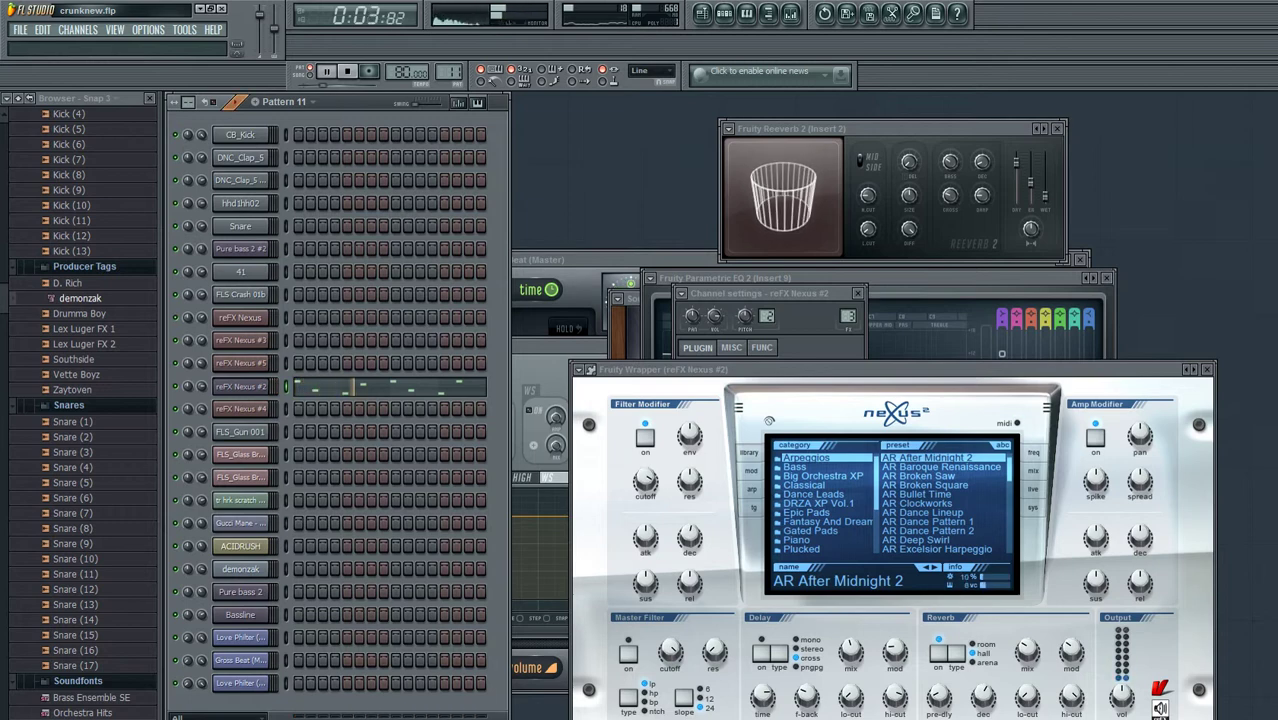
{"action": "key", "text": "KP_Add"}
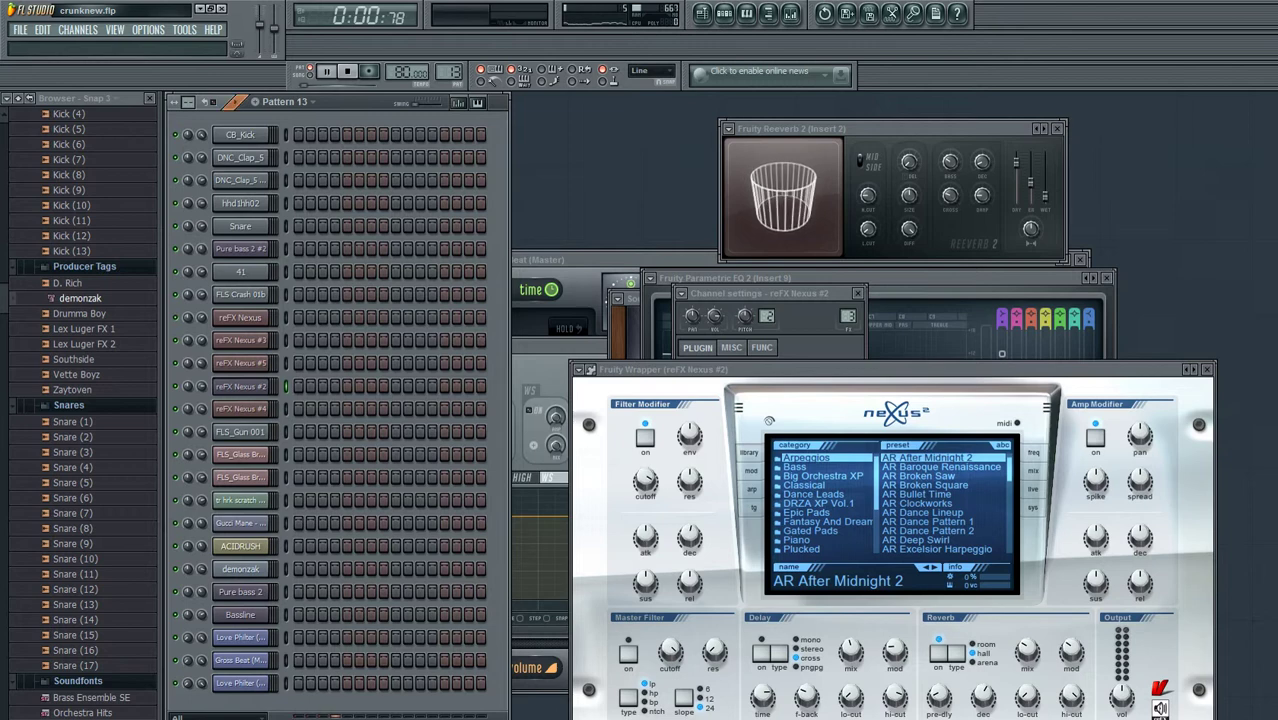
{"action": "key", "text": "space"}
{"action": "key", "text": "KP_Add"}
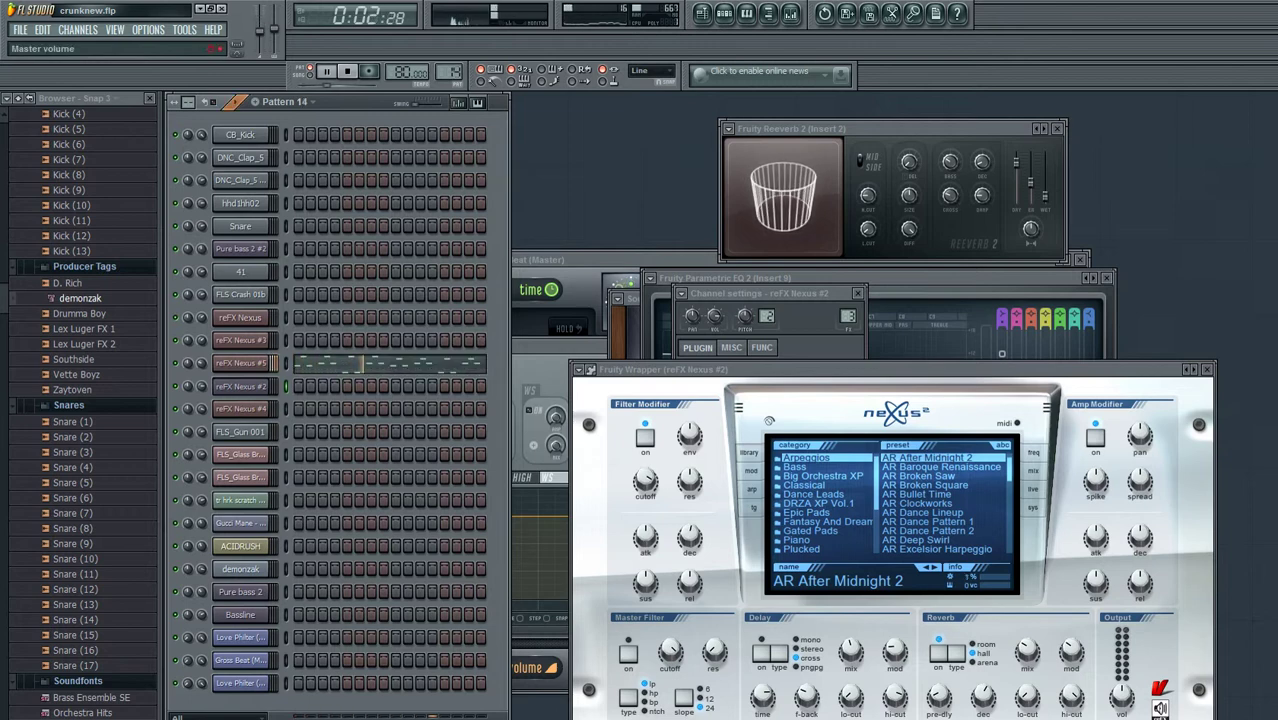
{"action": "key", "text": "space"}
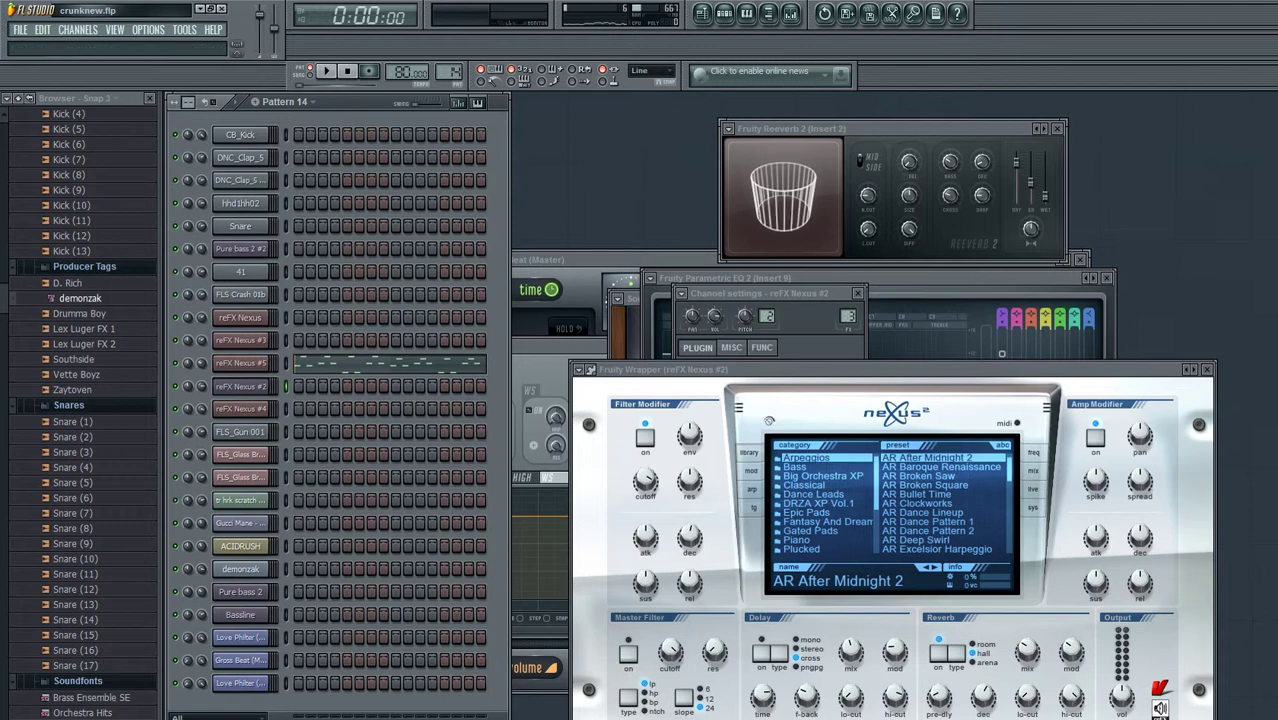
- Switch to pattern 20, play it, and examine the Bassline channel's piano roll notes and its 3x Osc settings
{"action": "key", "text": "KP_Add"}
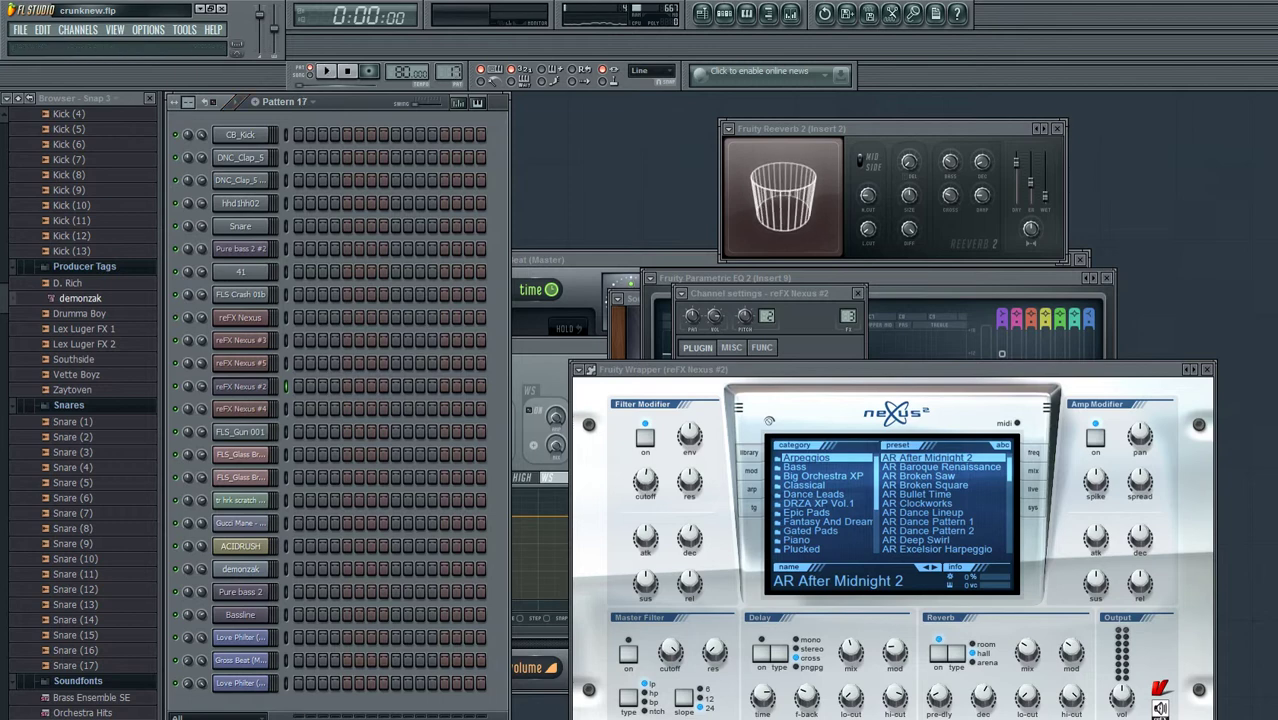
{"action": "key", "text": "KP_Add"}
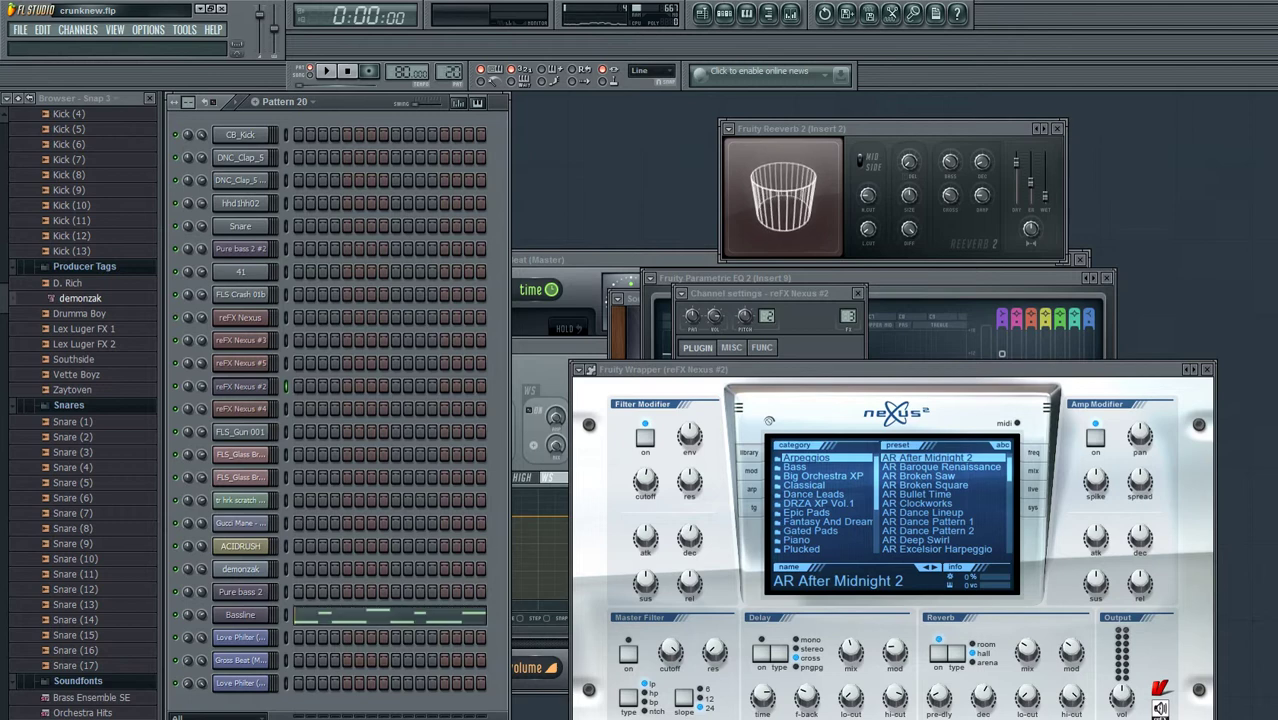
{"action": "key", "text": "space"}
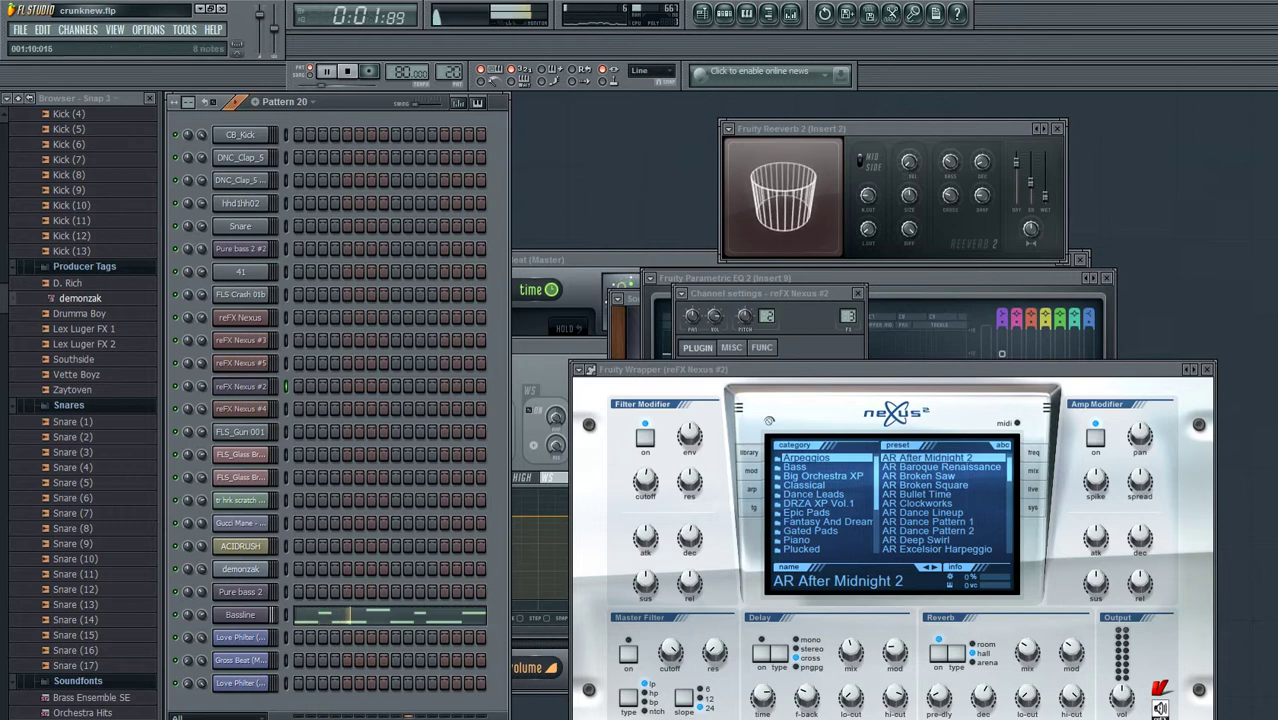
{"action": "key", "text": "F7"}
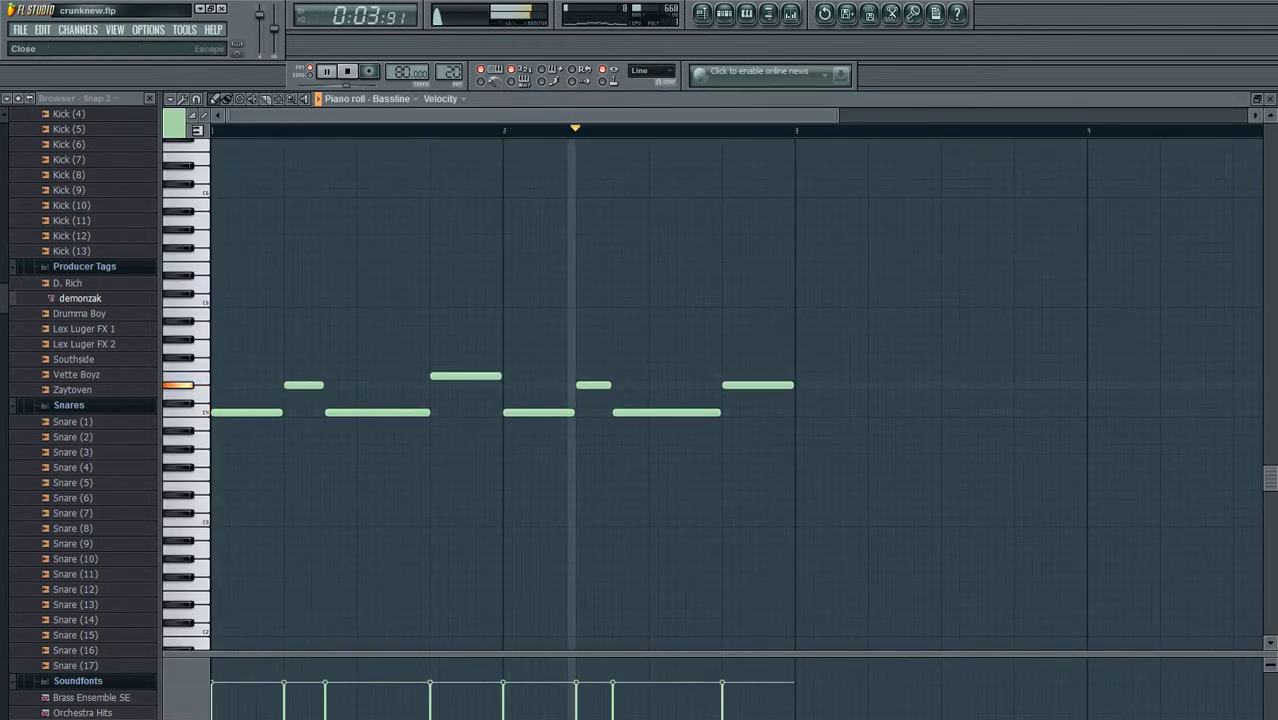
{"action": "left_click", "coordinate": [1270, 99]}
{"action": "left_click", "coordinate": [240, 615]}
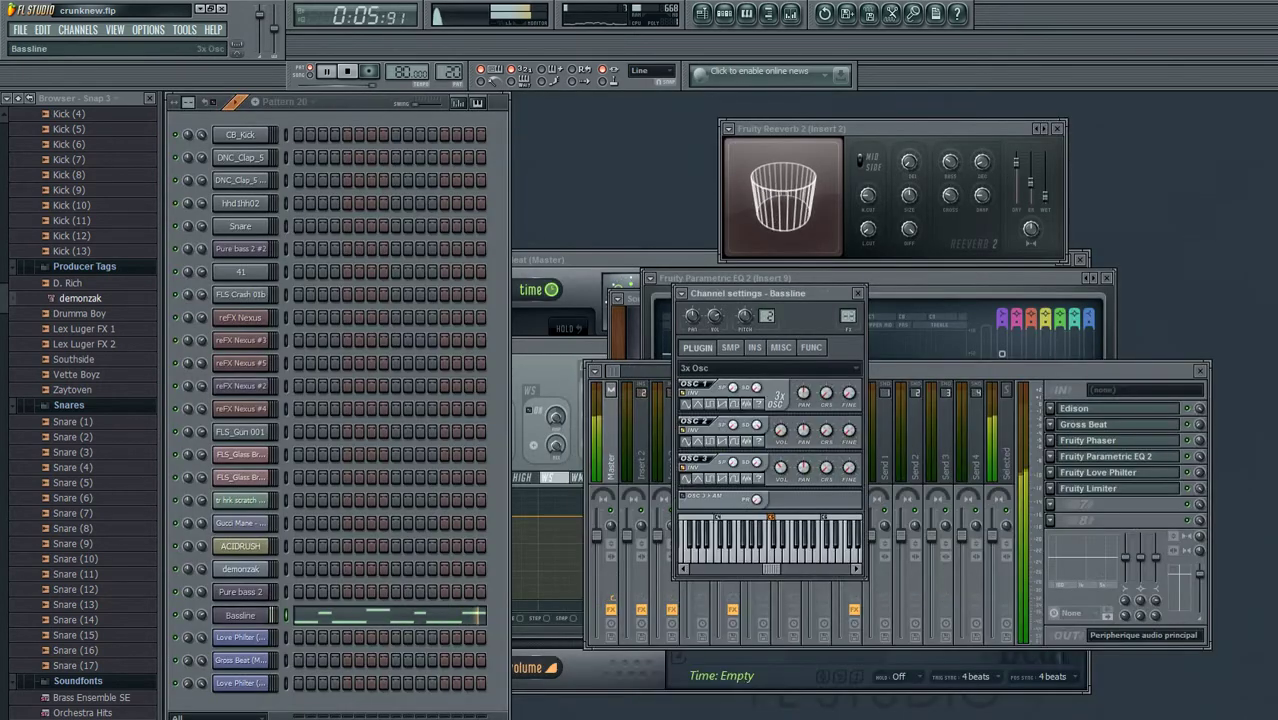
{"action": "key", "text": "space"}
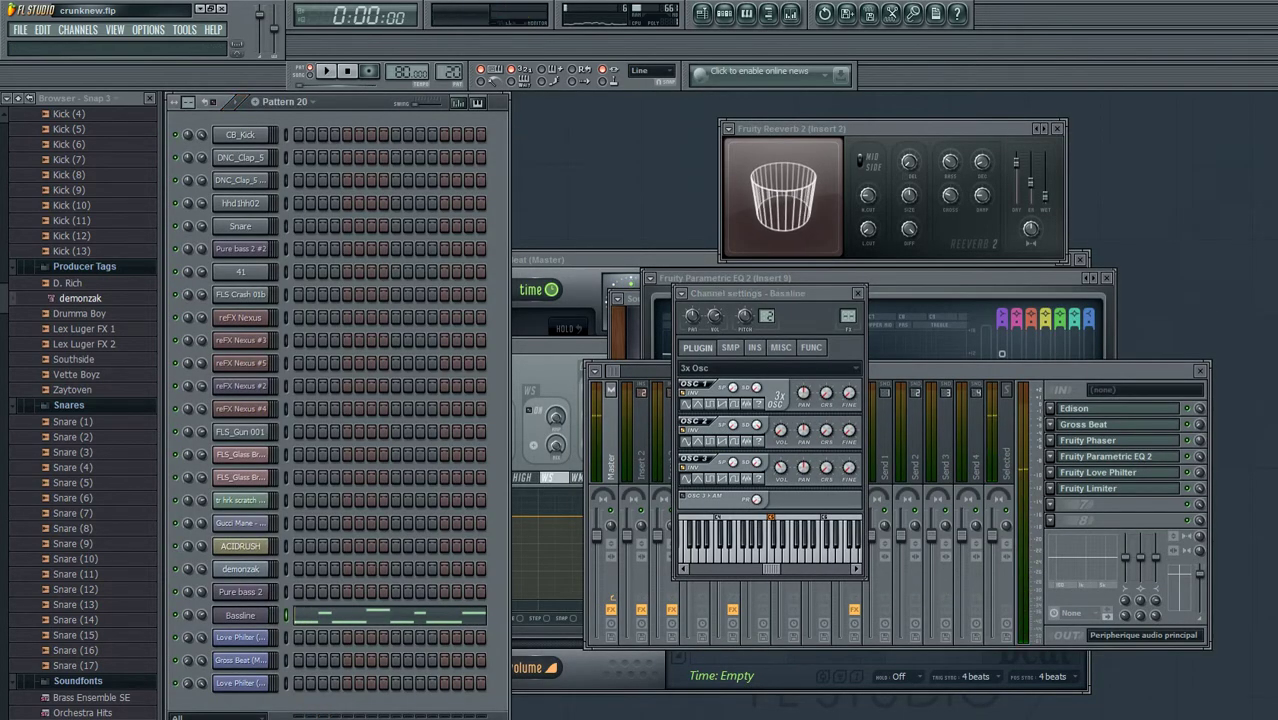
- Switch to pattern 21, play it, and examine the Bassline channel's notes in the piano roll
{"action": "key", "text": "KP_Add"}
{"action": "key", "text": "space"}
{"action": "key", "text": "F7"}
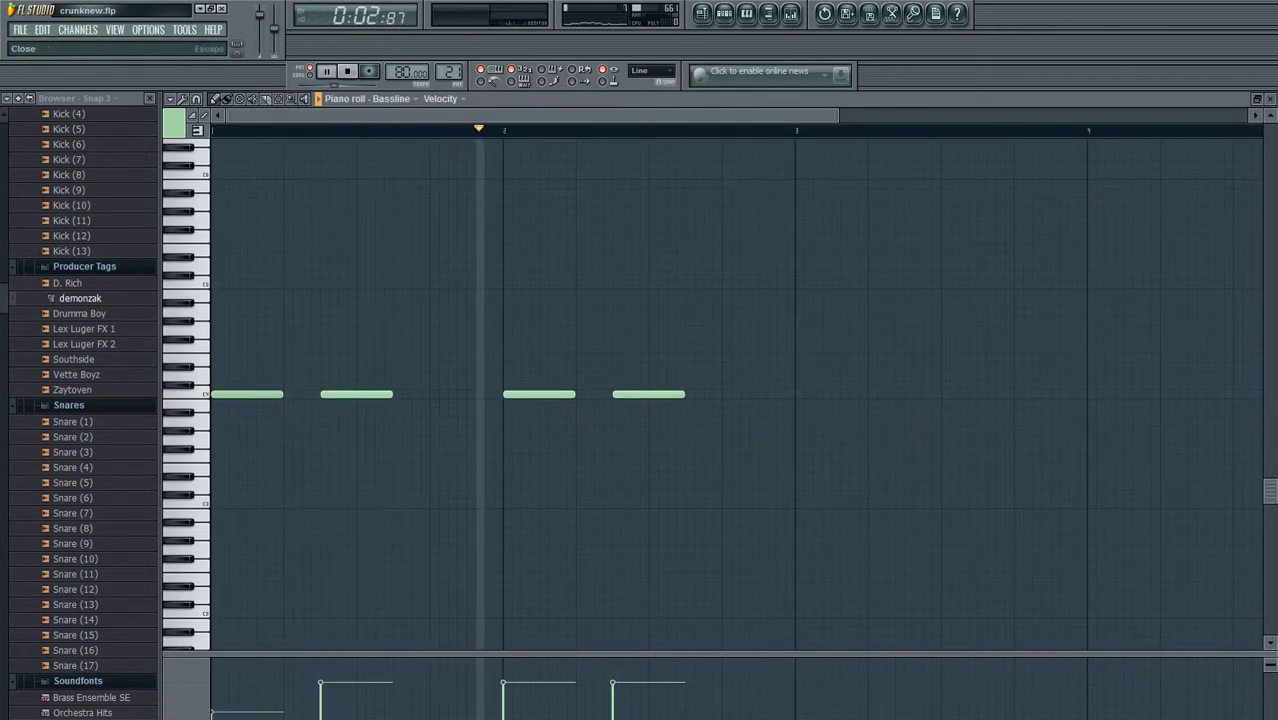
{"action": "key", "text": "Escape"}
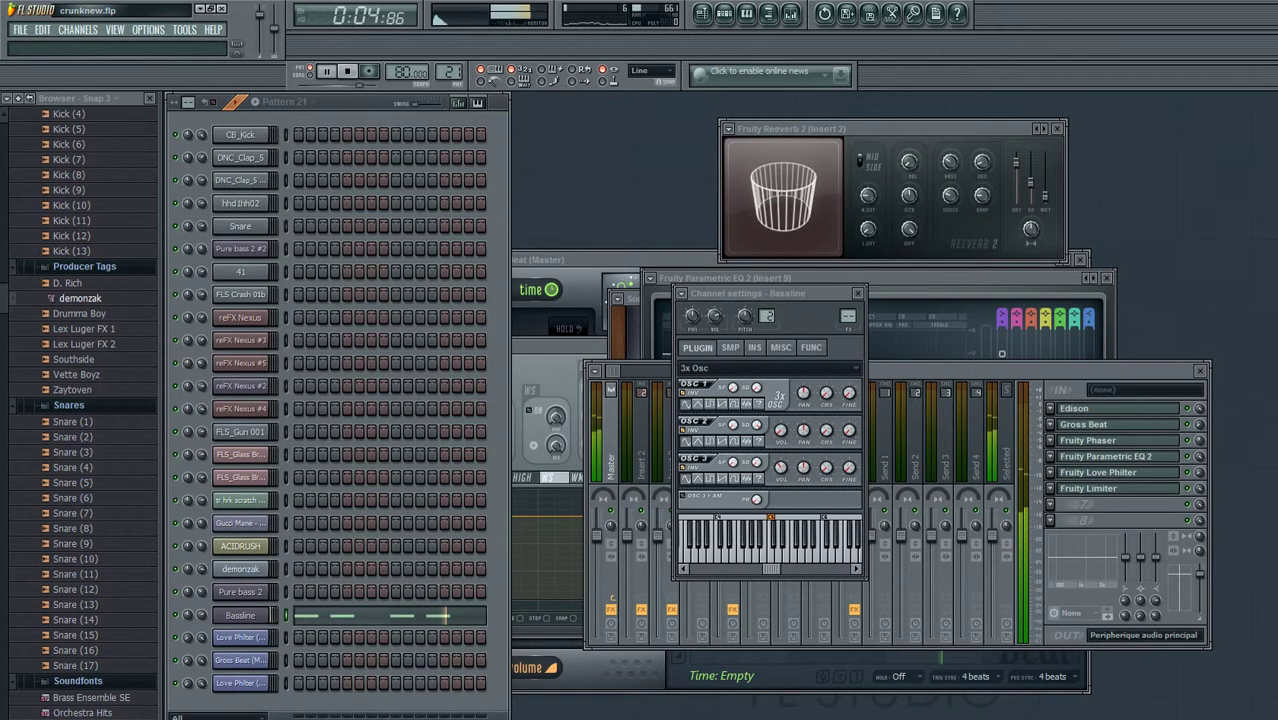
{"action": "key", "text": "space"}
- Advance to the Forced Tempo pattern, play the whole song in the playlist, and examine the arrangement from the intro to bar 13
{"action": "key", "text": "KP_Add"}
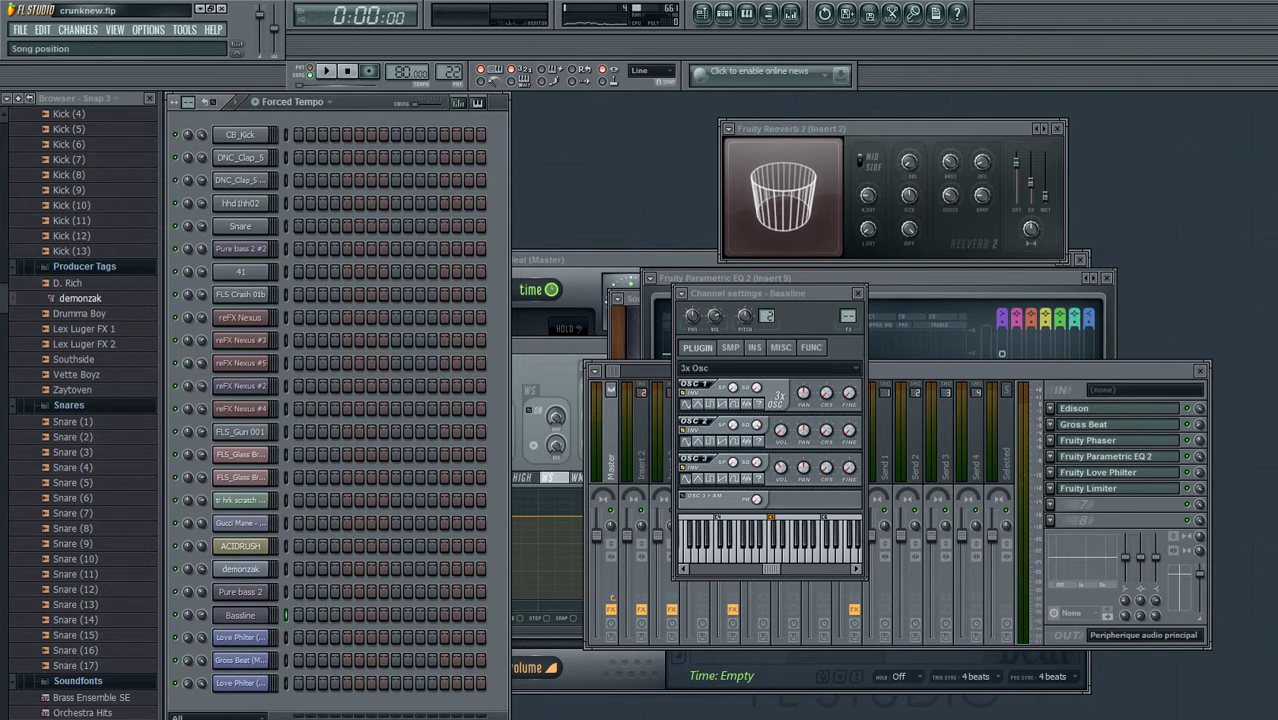
{"action": "key", "text": "F5"}
{"action": "key", "text": "space"}
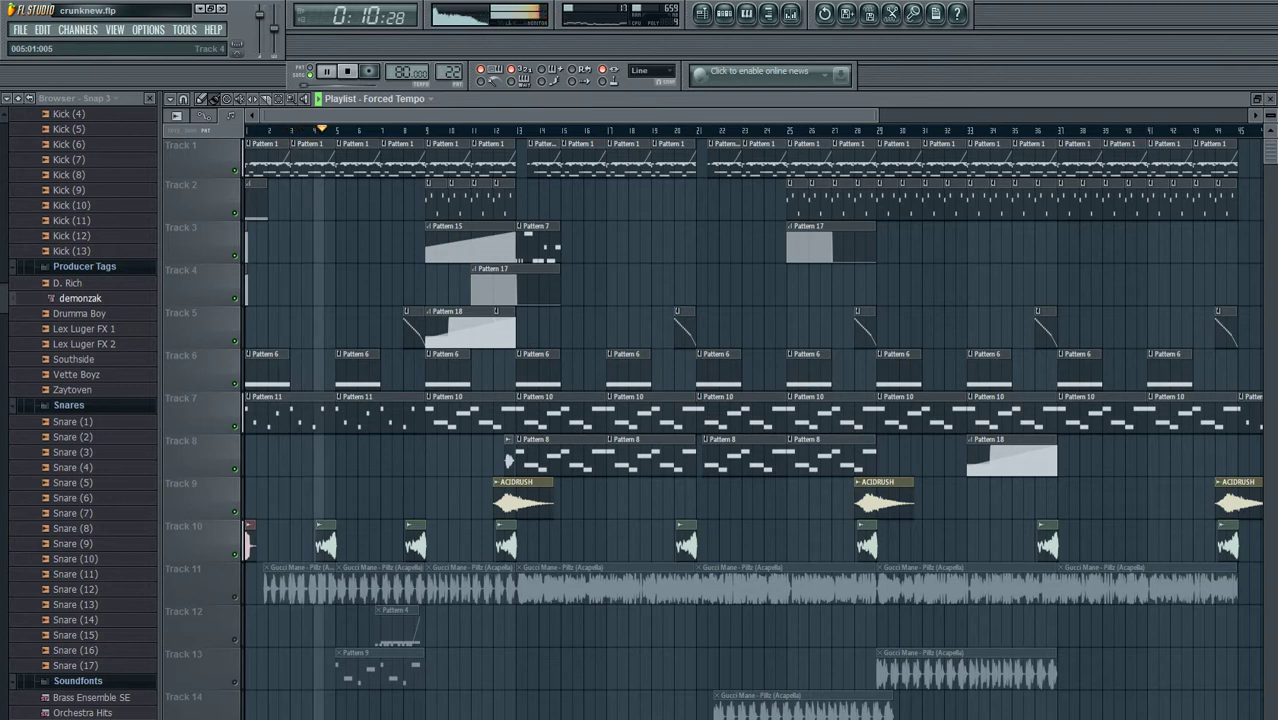
{"action": "scroll", "coordinate": [720, 430], "scroll_direction": "down", "scroll_amount": 3}
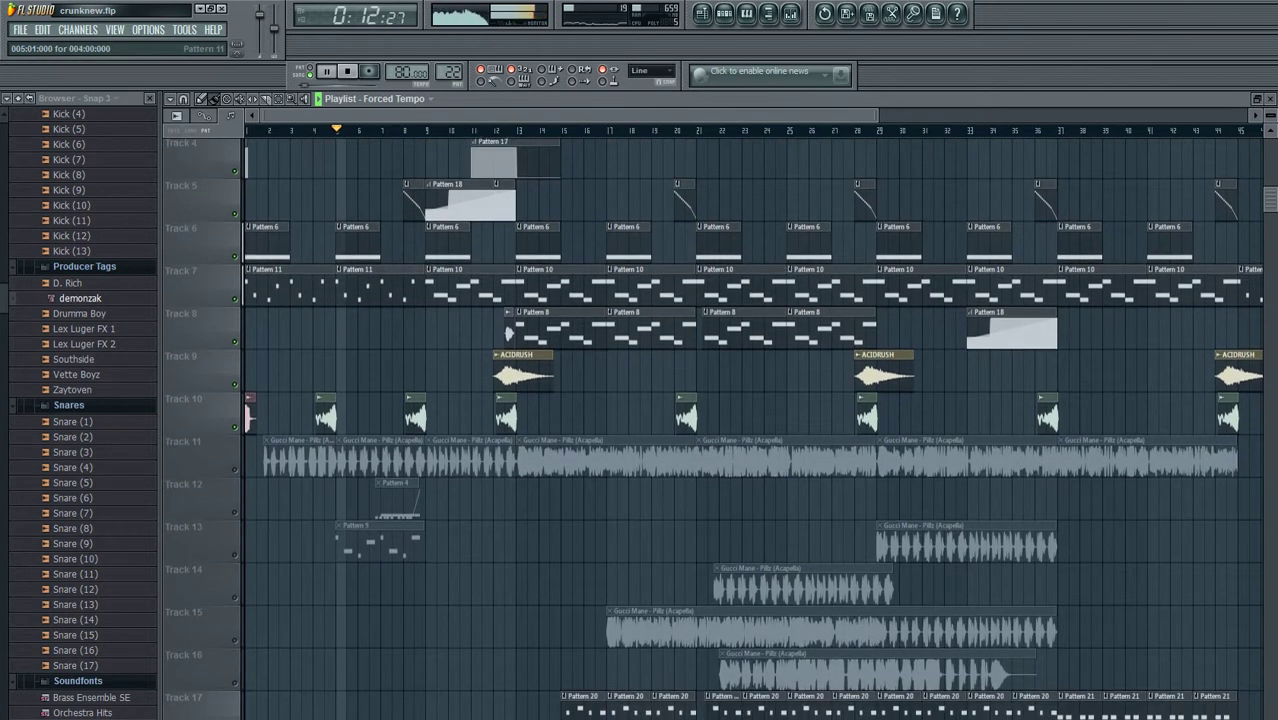
{"action": "scroll", "coordinate": [720, 430], "scroll_direction": "up", "scroll_amount": 3}
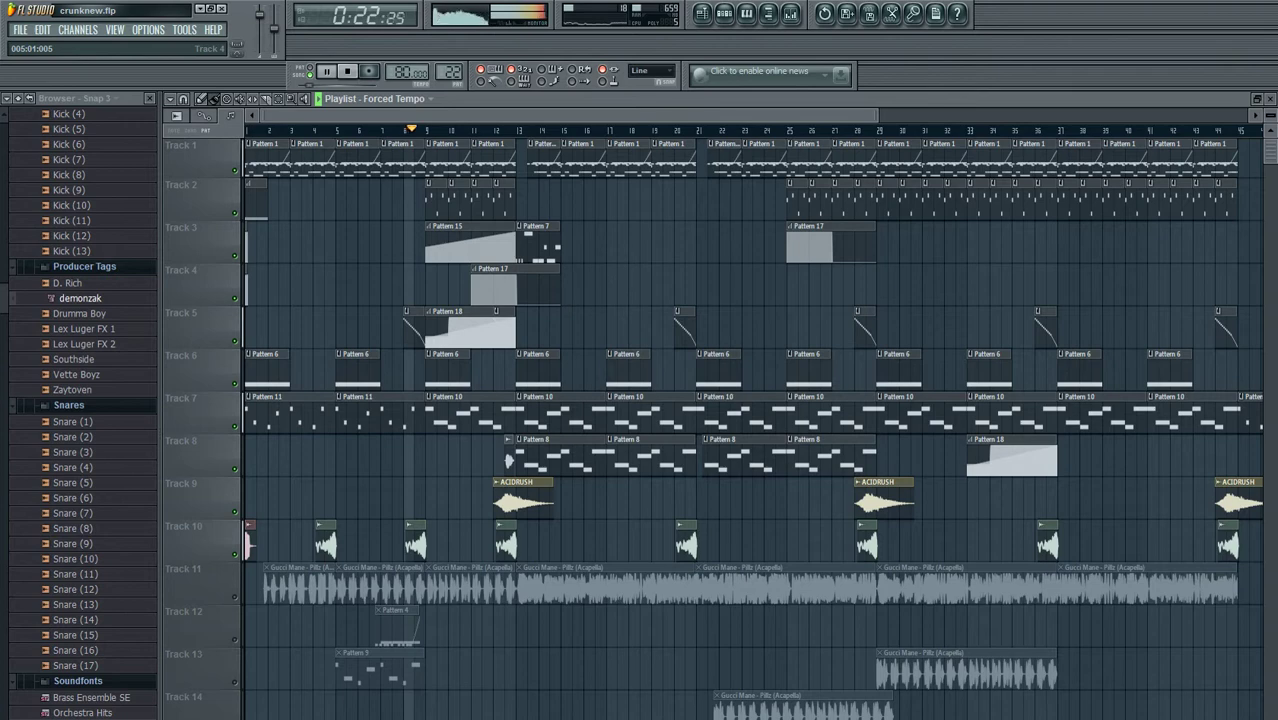
{"action": "scroll", "coordinate": [354, 287], "scroll_direction": "up", "scroll_amount": 6}
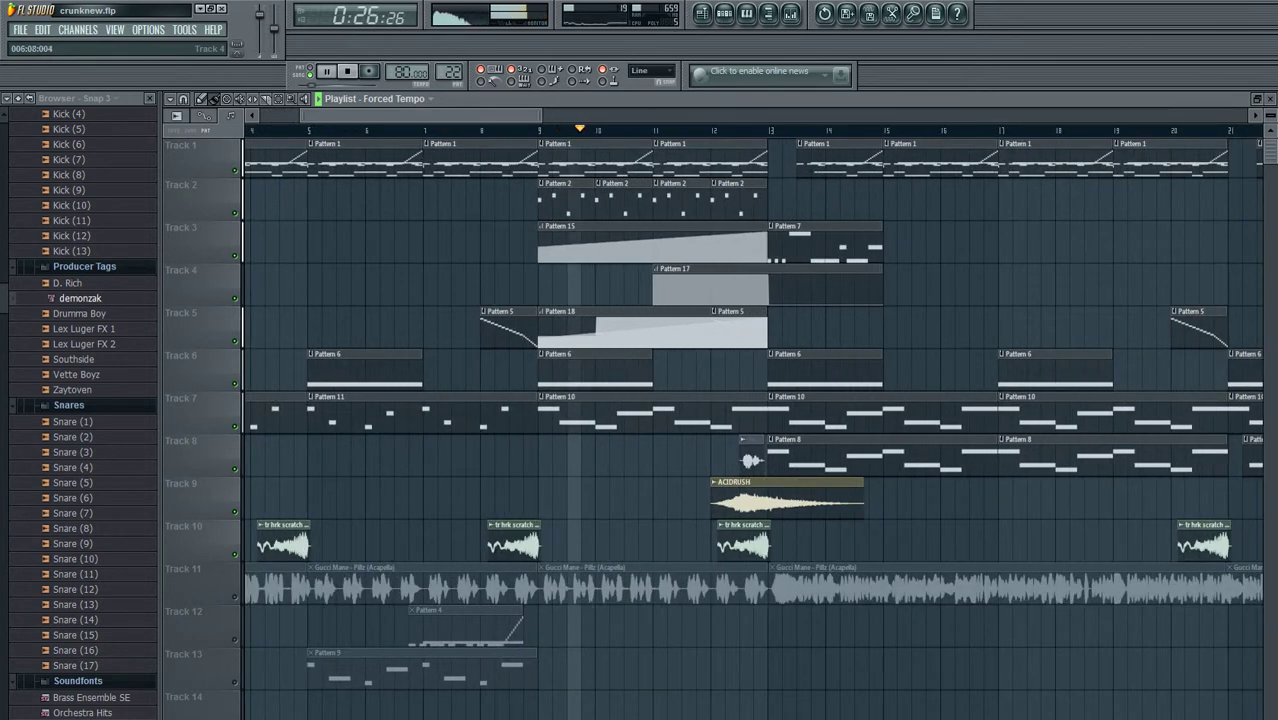
{"action": "scroll", "coordinate": [398, 287], "scroll_direction": "up", "scroll_amount": 1}
{"action": "scroll", "coordinate": [428, 287], "scroll_direction": "up", "scroll_amount": 1}
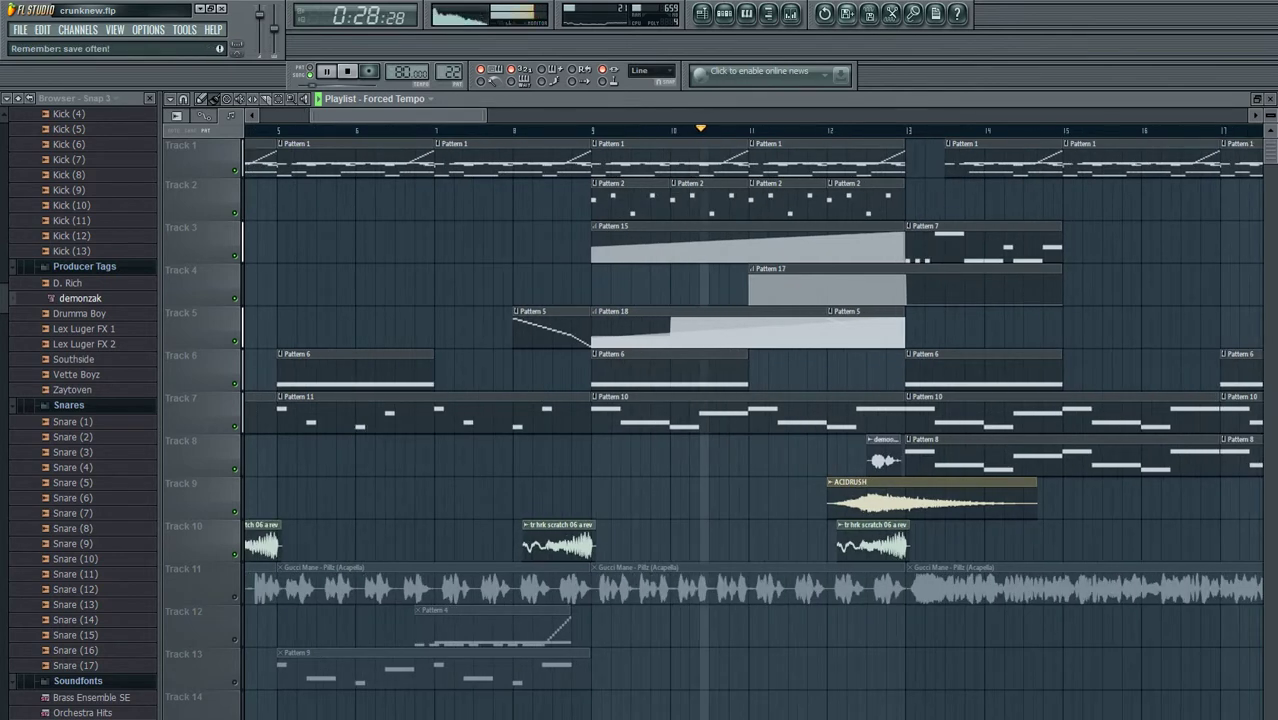
{"action": "scroll", "coordinate": [448, 246], "scroll_direction": "right", "scroll_amount": 8}
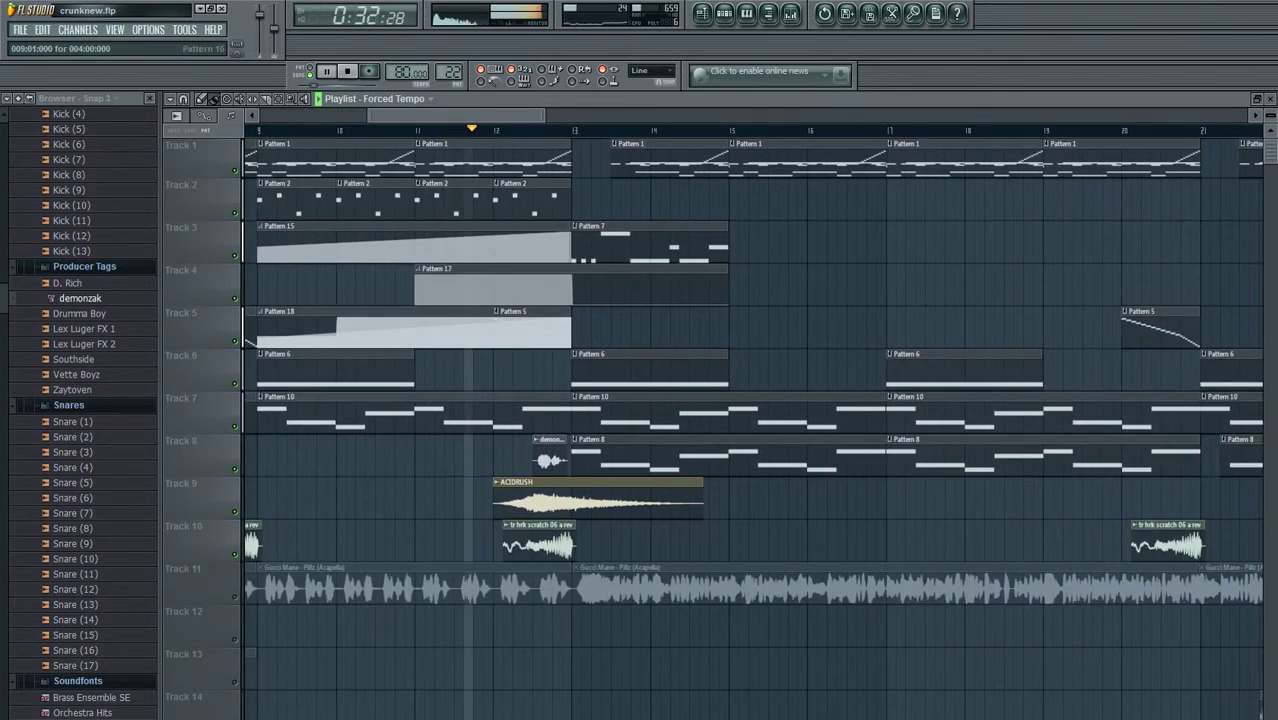
{"action": "scroll", "coordinate": [448, 300], "scroll_direction": "up", "scroll_amount": 1}
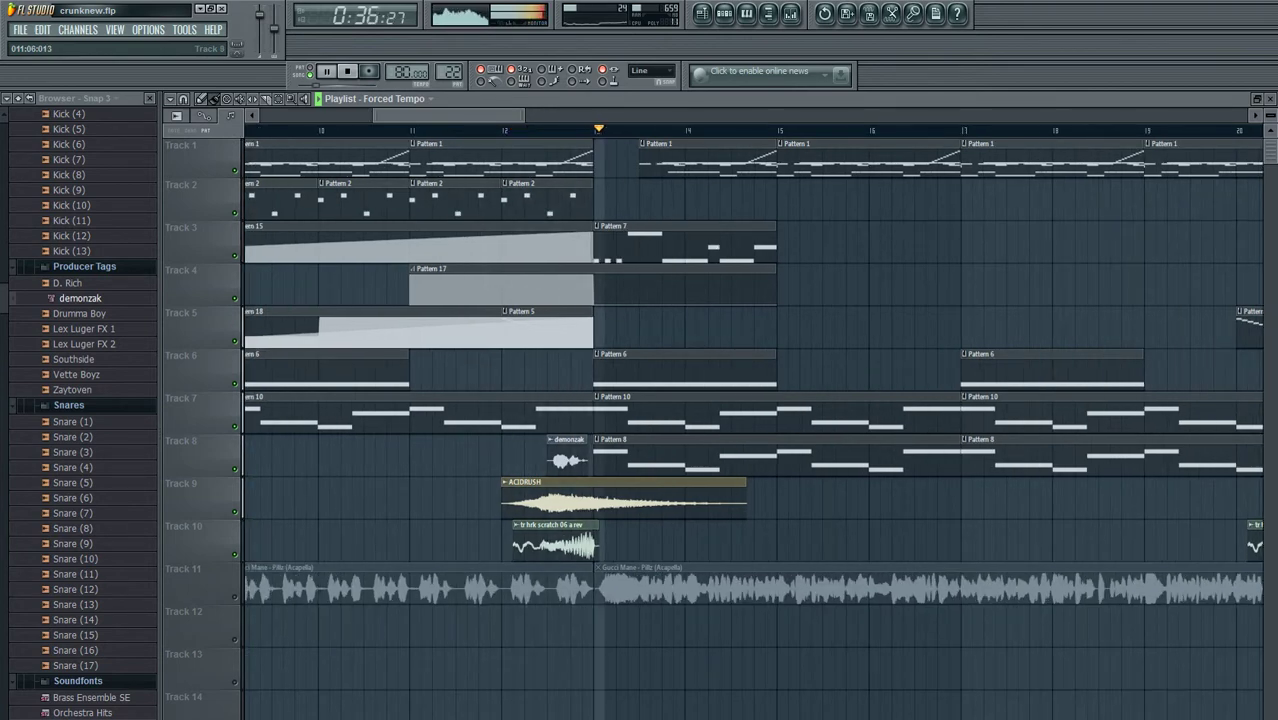
- Examine the middle section of the playlist arrangement during playback, from the upper pattern tracks down to the automation clips on tracks 19 and 20
{"action": "scroll", "coordinate": [448, 480], "scroll_direction": "down", "scroll_amount": 4}
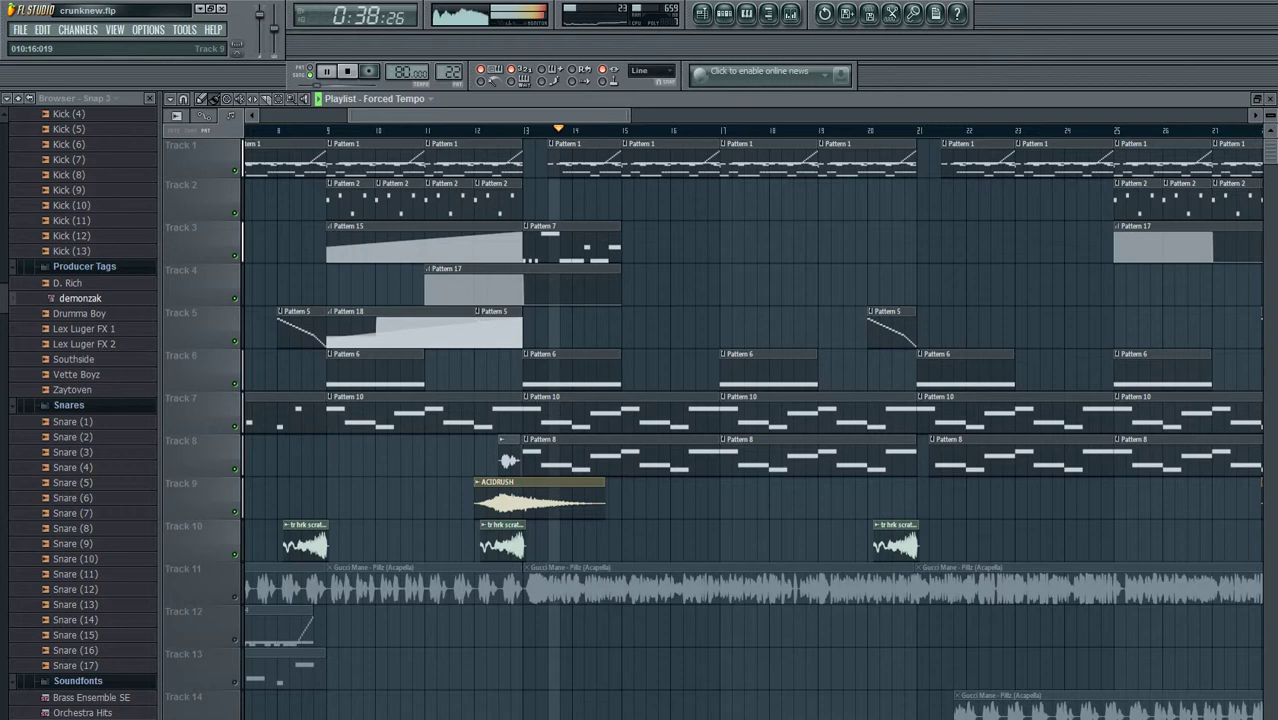
{"action": "scroll", "coordinate": [426, 400], "scroll_direction": "down", "scroll_amount": 2}
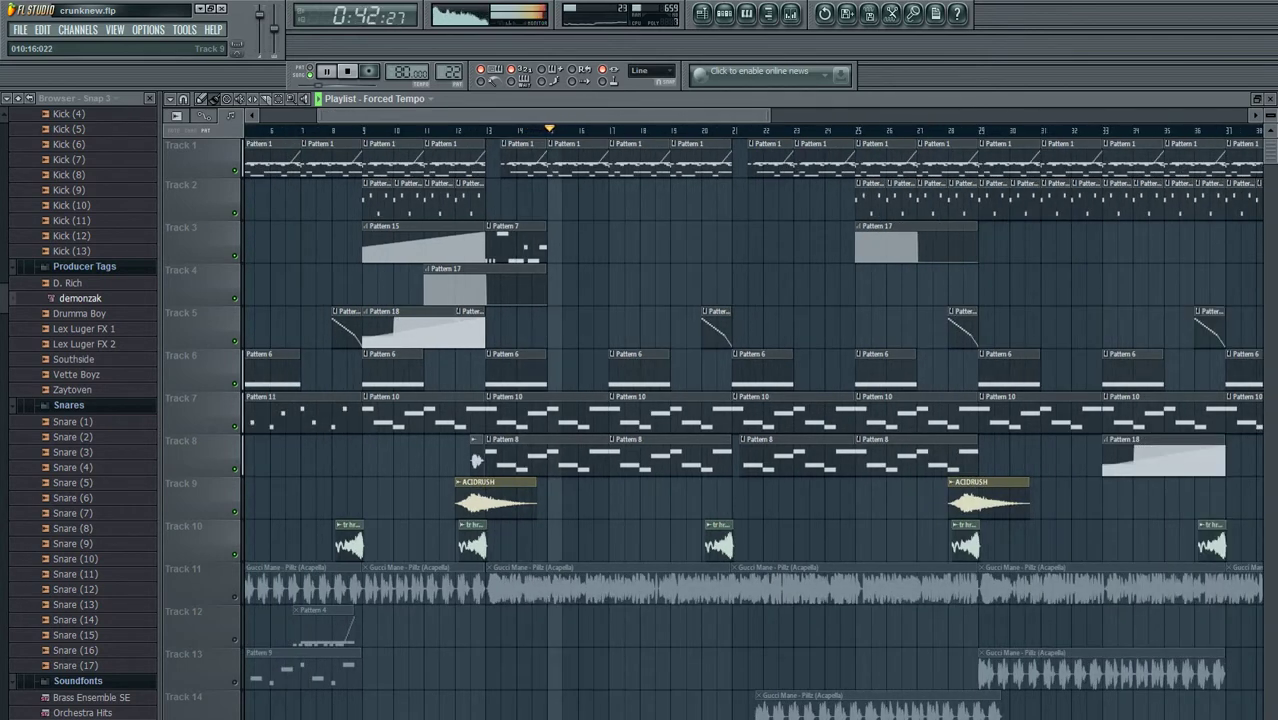
{"action": "scroll", "coordinate": [712, 428], "scroll_direction": "down", "scroll_amount": 7}
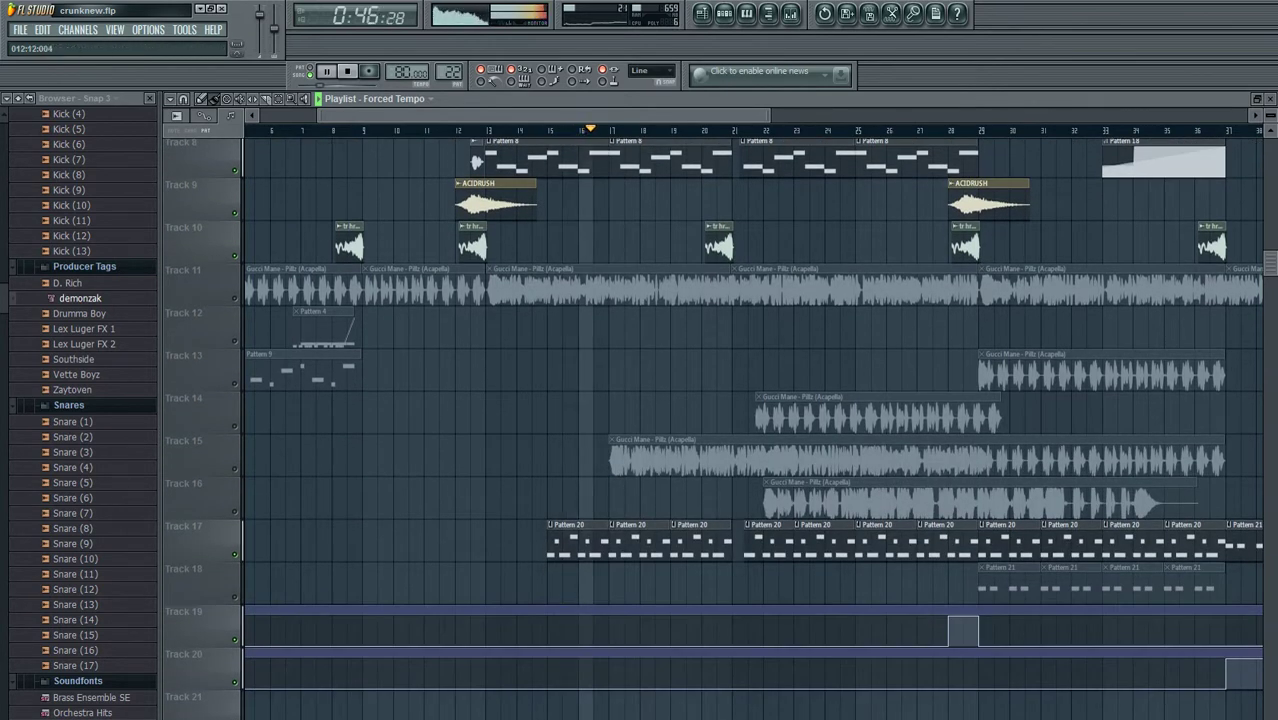
{"action": "scroll", "coordinate": [478, 118], "scroll_direction": "right", "scroll_amount": 4}
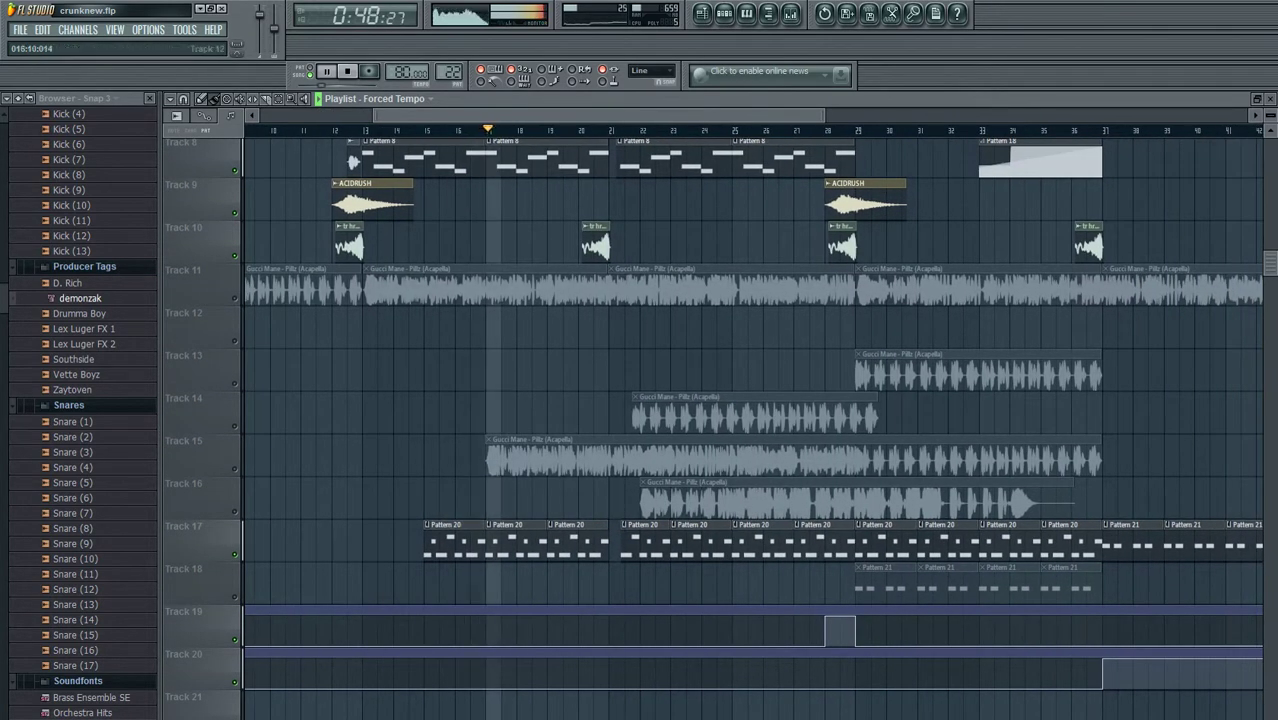
{"action": "scroll", "coordinate": [712, 428], "scroll_direction": "up", "scroll_amount": 7}
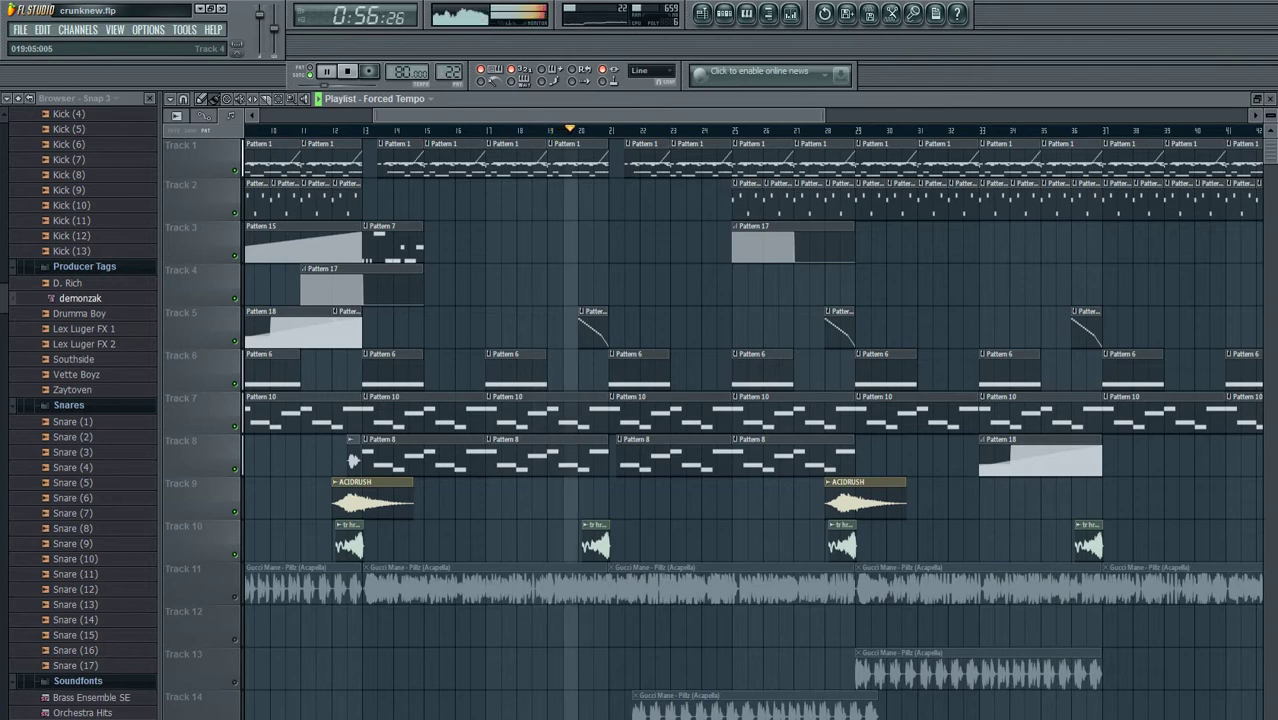
{"action": "scroll", "coordinate": [200, 287], "scroll_direction": "down", "scroll_amount": 6}
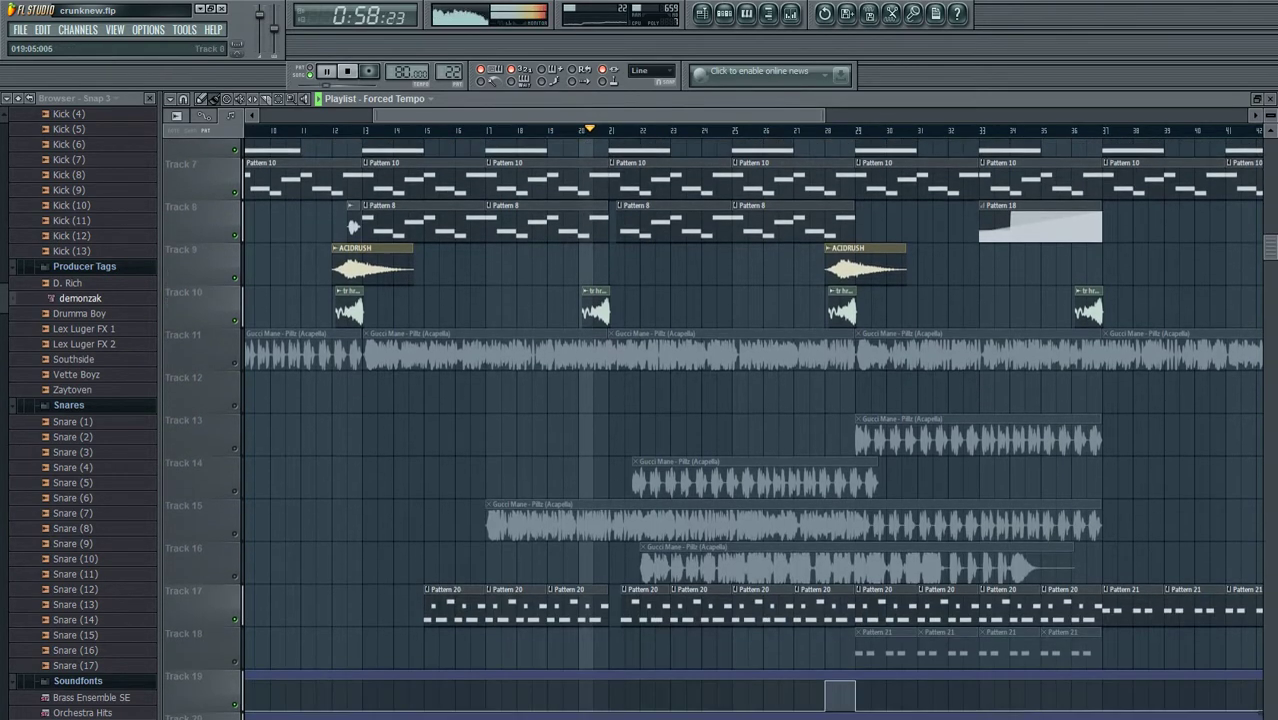
{"action": "scroll", "coordinate": [200, 287], "scroll_direction": "up", "scroll_amount": 6}
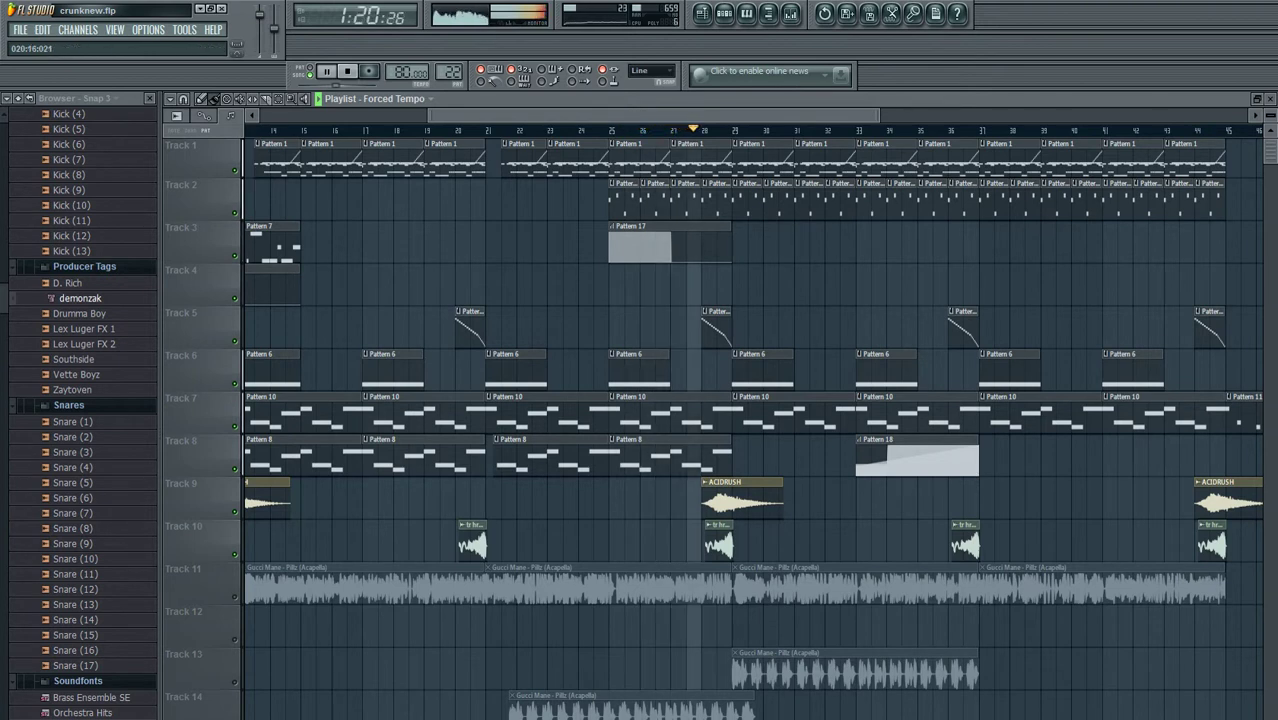
{"action": "scroll", "coordinate": [200, 240], "scroll_direction": "down", "scroll_amount": 10}
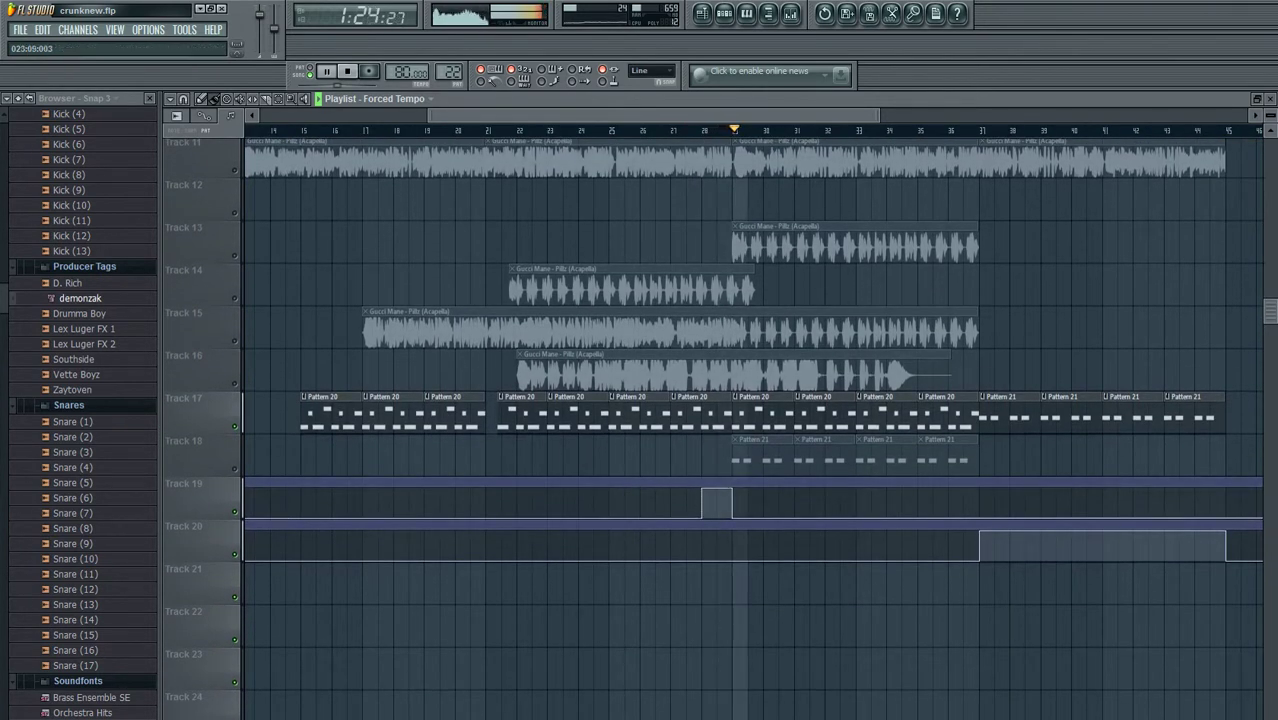
{"action": "left_click_drag", "start_coordinate": [565, 115], "coordinate": [399, 115]}
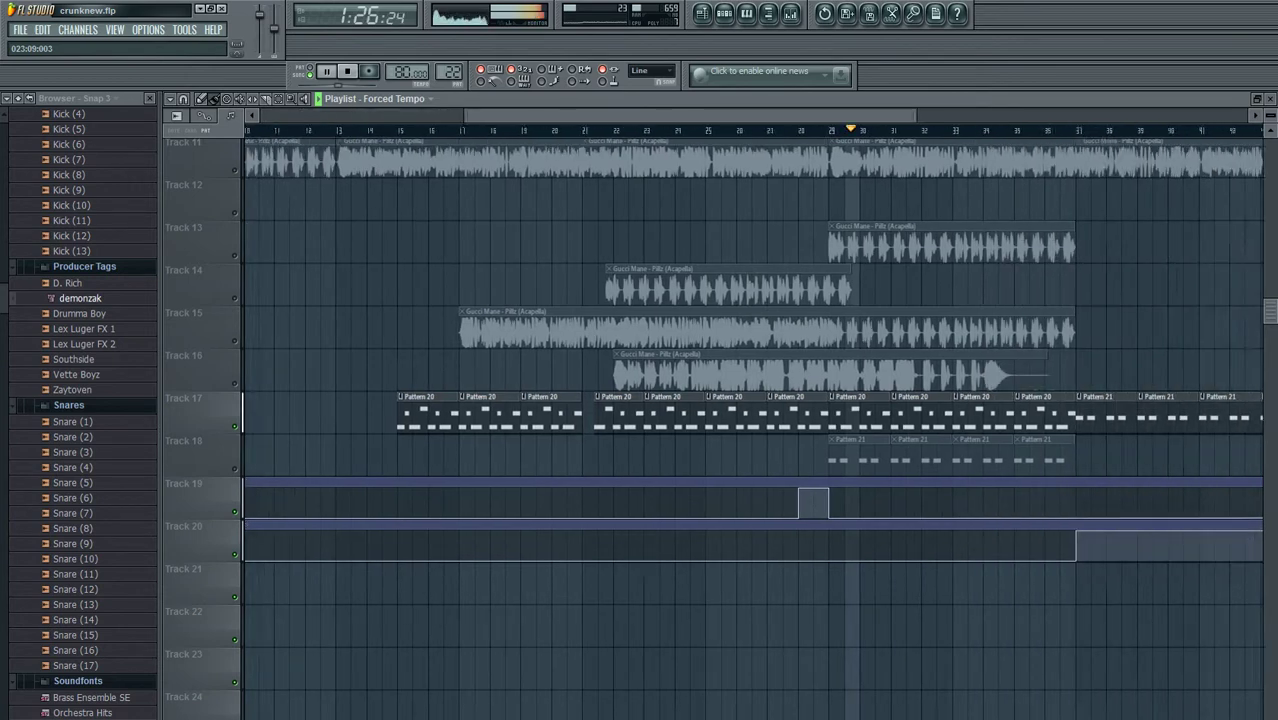
{"action": "scroll", "coordinate": [700, 420], "scroll_direction": "up", "scroll_amount": 10}
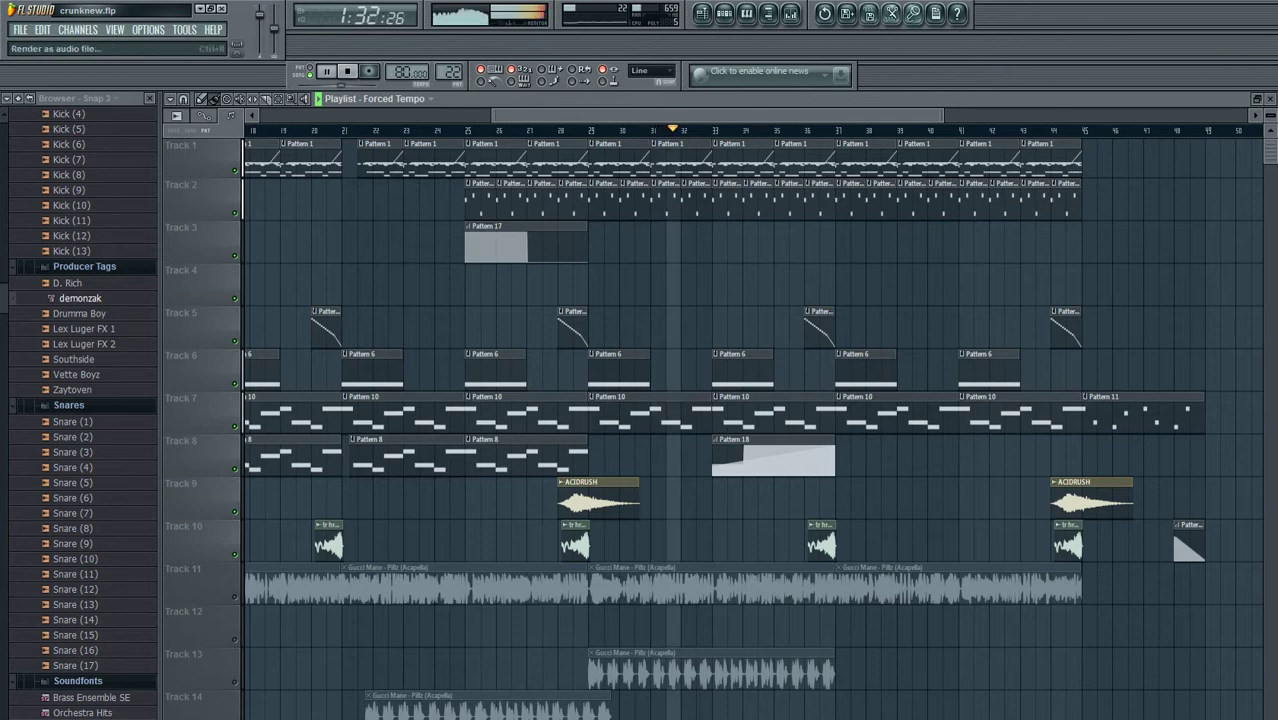
- Examine the Gross Beat and Fruity Love Philter effects on the mixer's Master track
{"action": "key", "text": "F9"}
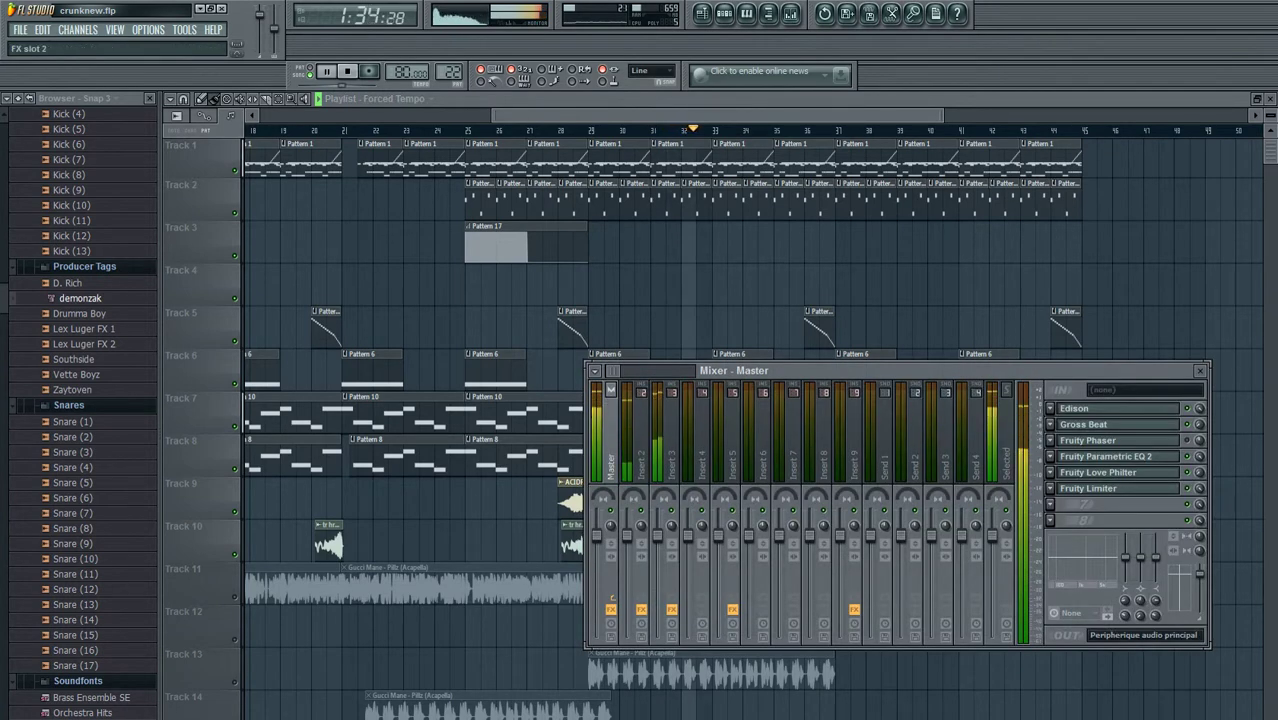
{"action": "left_click", "coordinate": [1090, 424]}
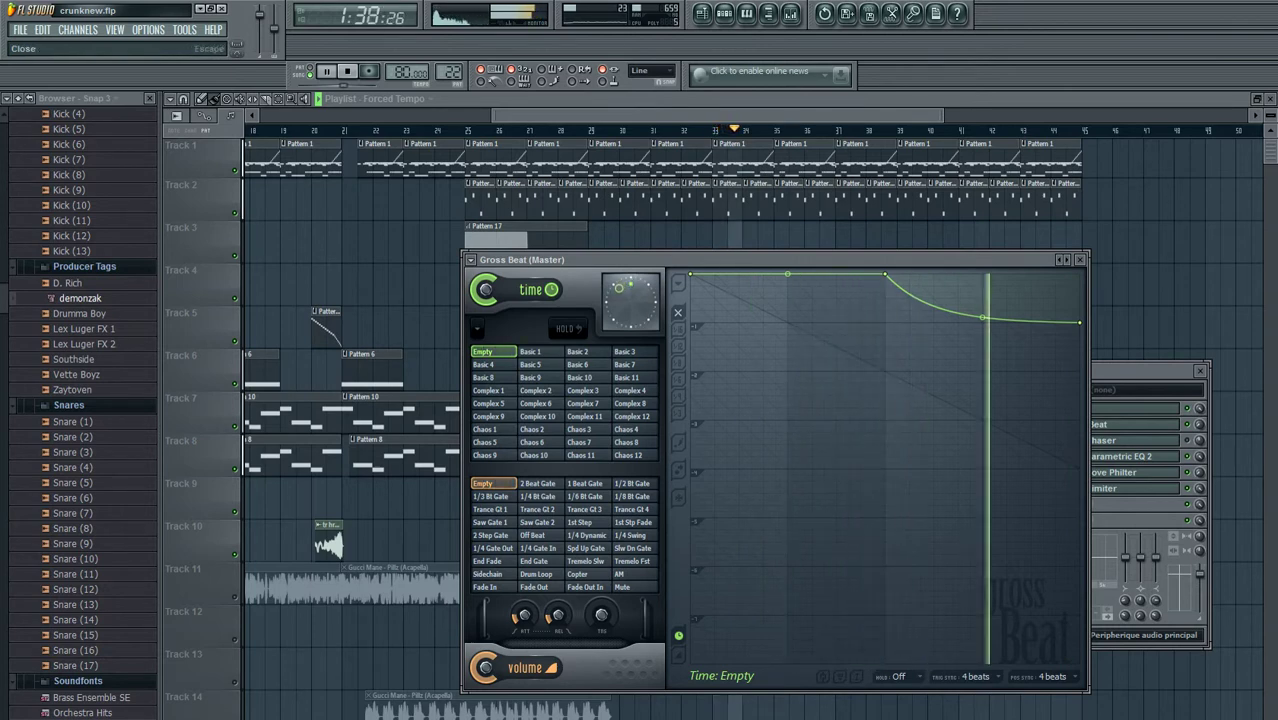
{"action": "left_click", "coordinate": [1080, 260]}
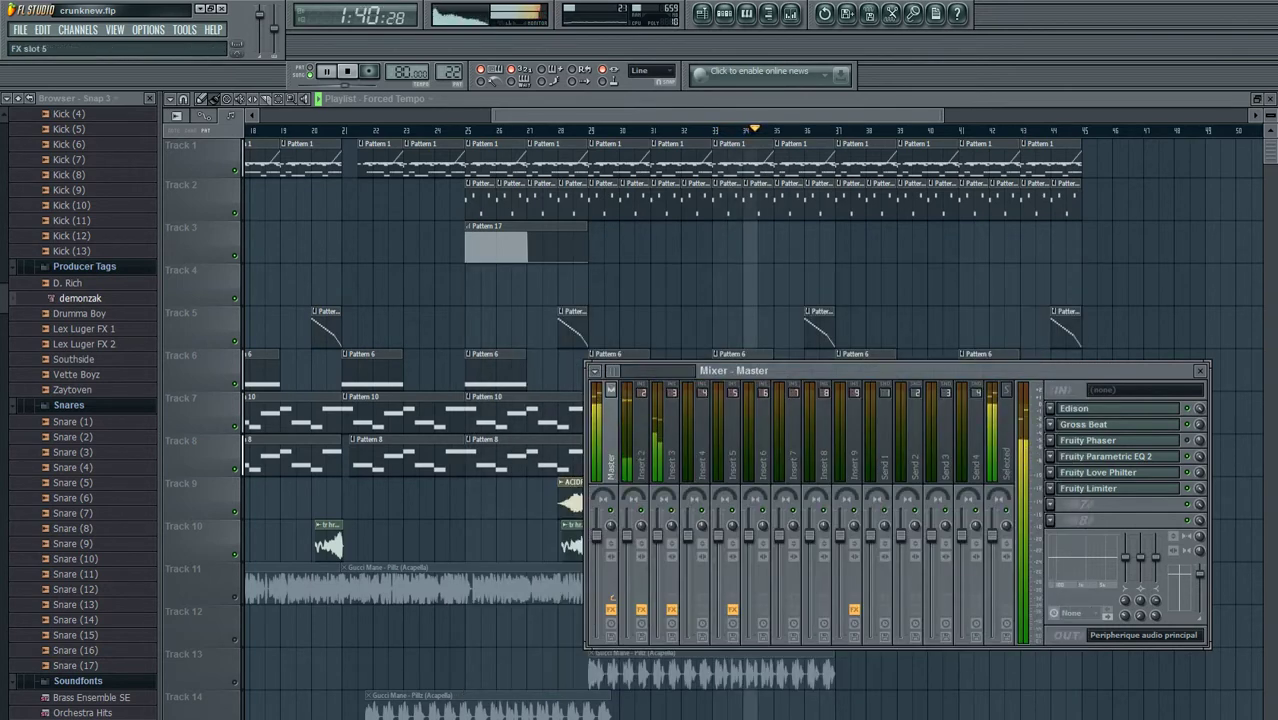
{"action": "left_click", "coordinate": [1100, 472]}
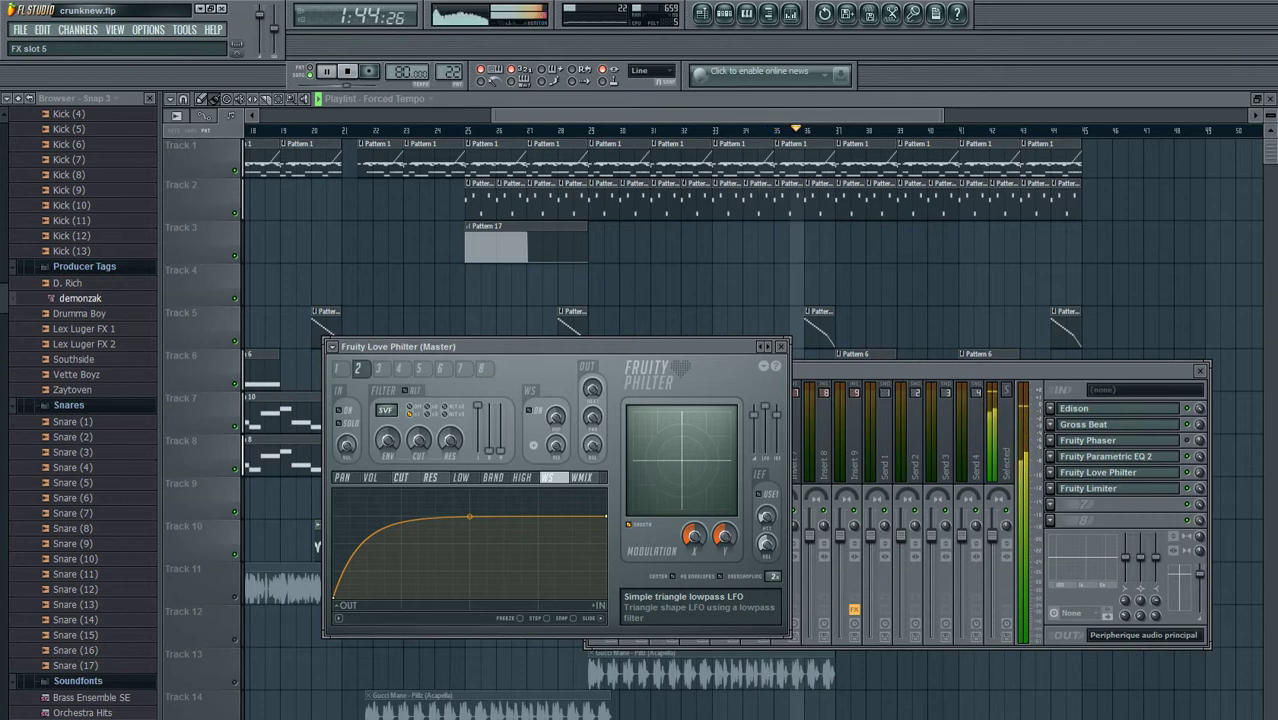
{"action": "left_click", "coordinate": [781, 346]}
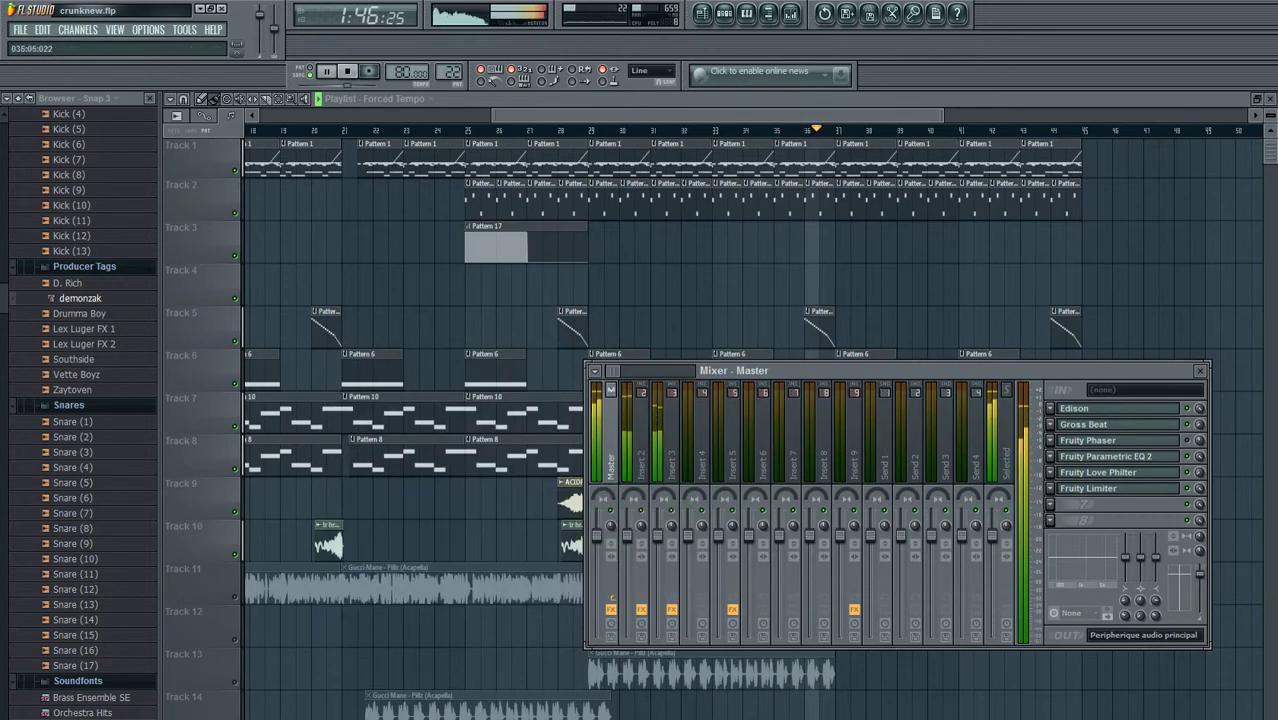
{"action": "key", "text": "F9"}
- Examine the closing section of the playlist arrangement during playback, including the lower tracks and the clips at the song's end
{"action": "scroll", "coordinate": [750, 420], "scroll_direction": "down", "scroll_amount": 8}
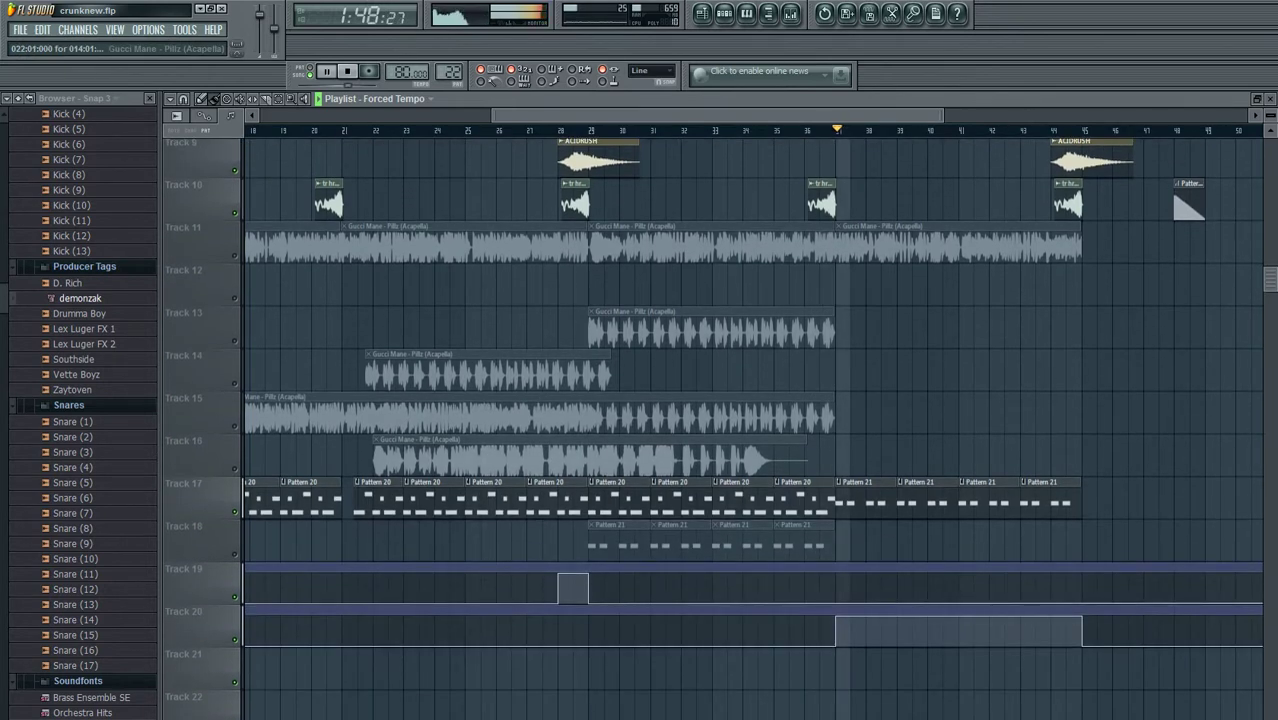
{"action": "scroll", "coordinate": [671, 284], "scroll_direction": "left", "scroll_amount": 8}
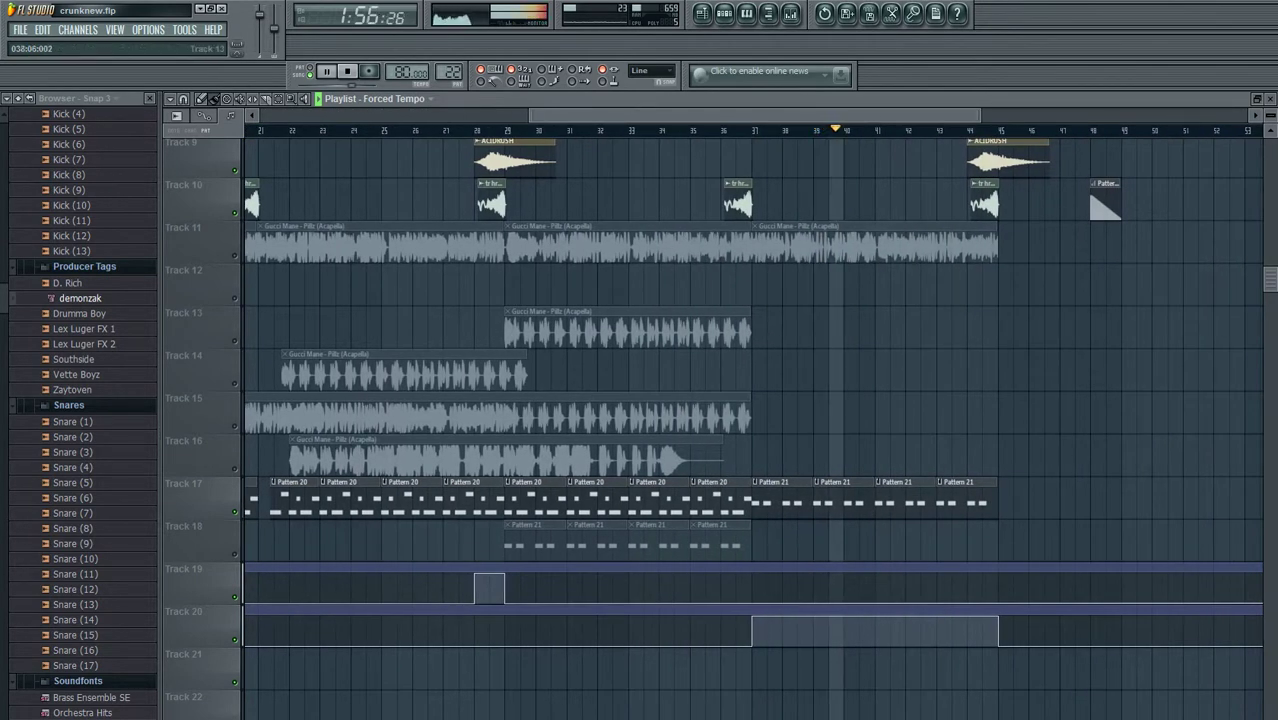
{"action": "scroll", "coordinate": [712, 429], "scroll_direction": "up", "scroll_amount": 8}
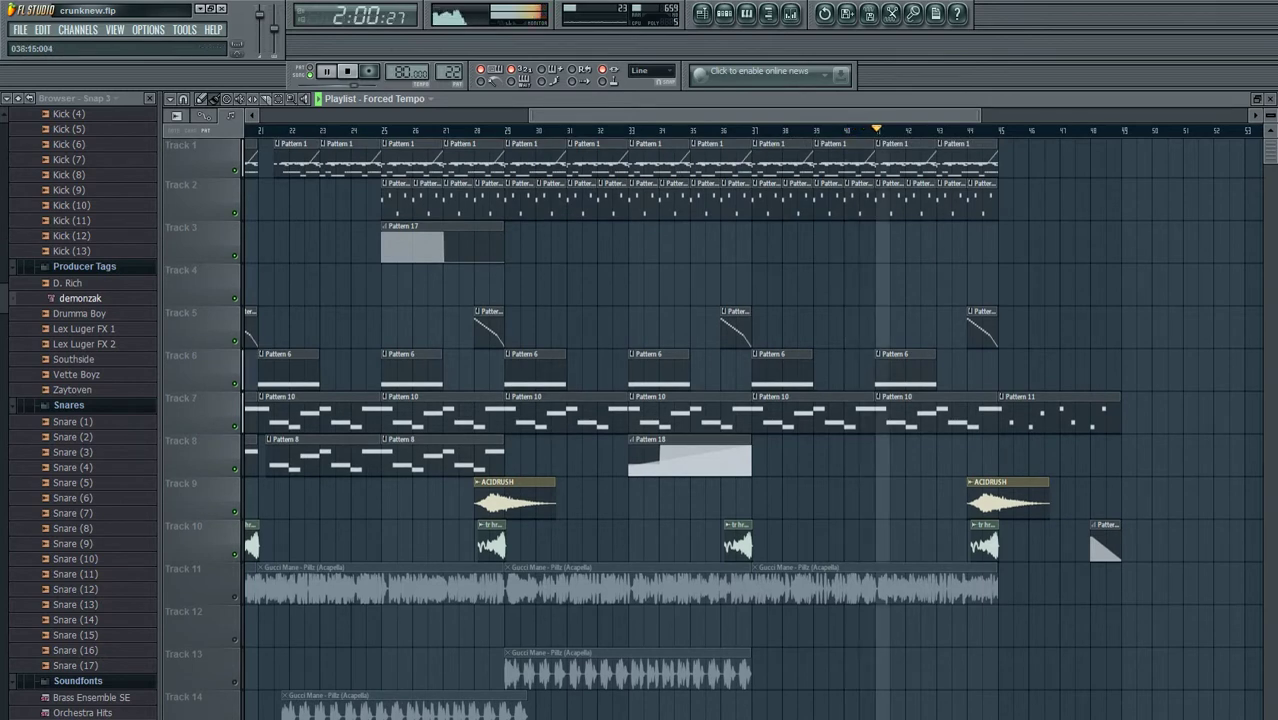
{"action": "scroll", "coordinate": [745, 429], "scroll_direction": "right", "scroll_amount": 5}
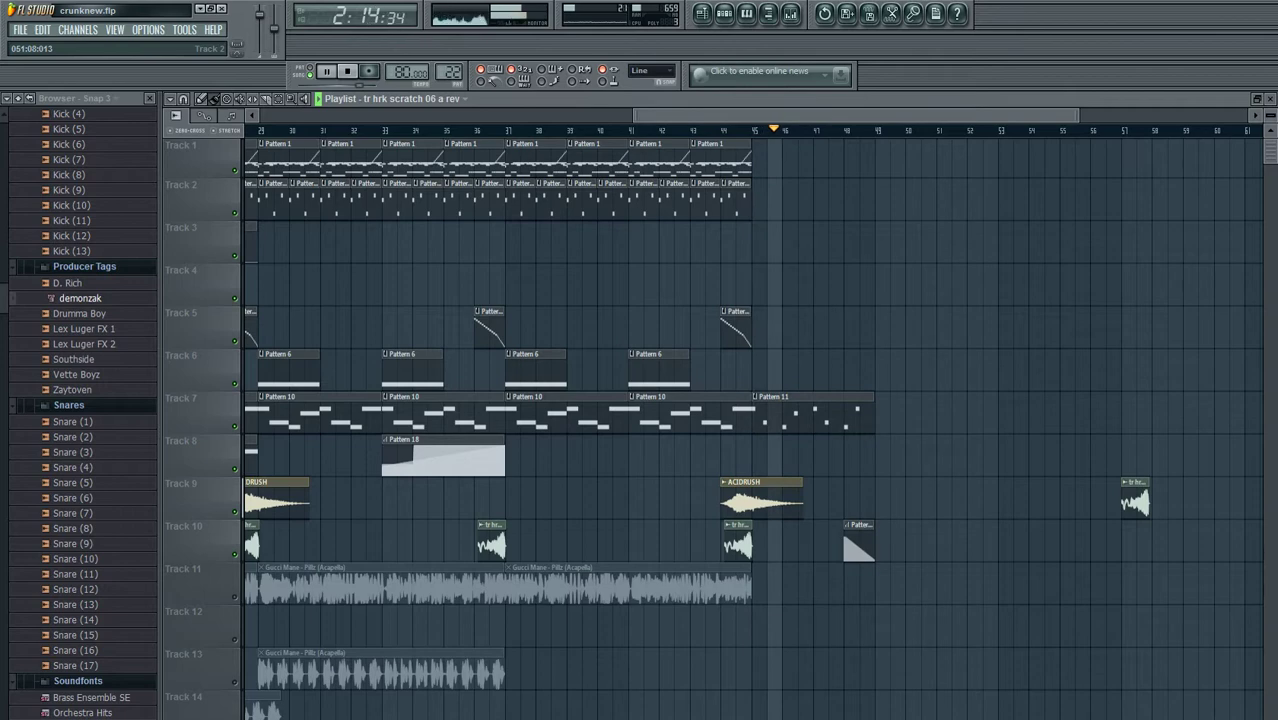
{"action": "scroll", "coordinate": [951, 200], "scroll_direction": "down", "scroll_amount": 2}
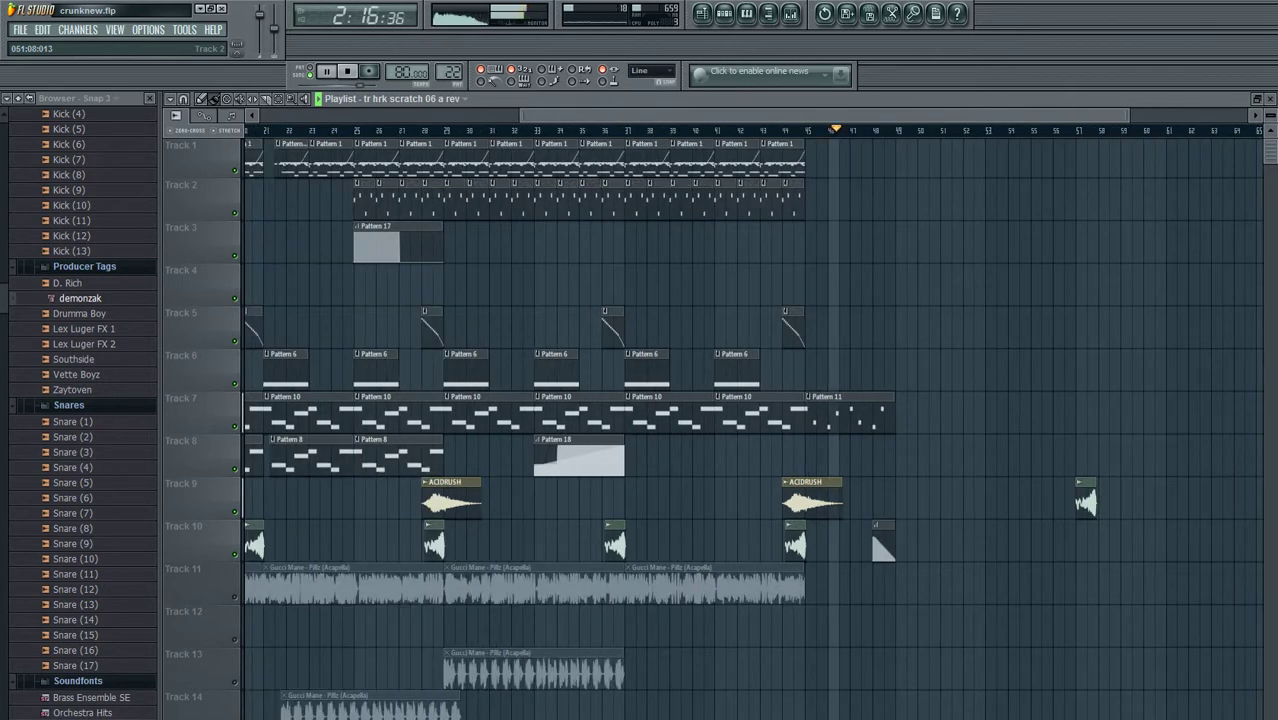